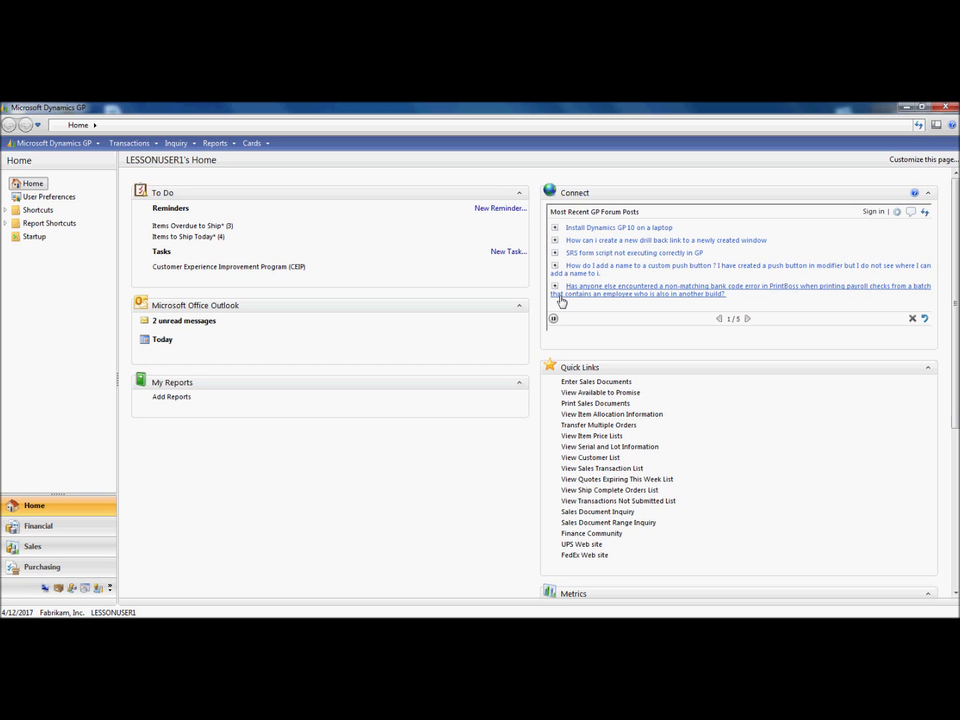
# - Launch the Support Debugging Tool from the Microsoft Dynamics GP Tools menu
pyautogui.click(86, 148)
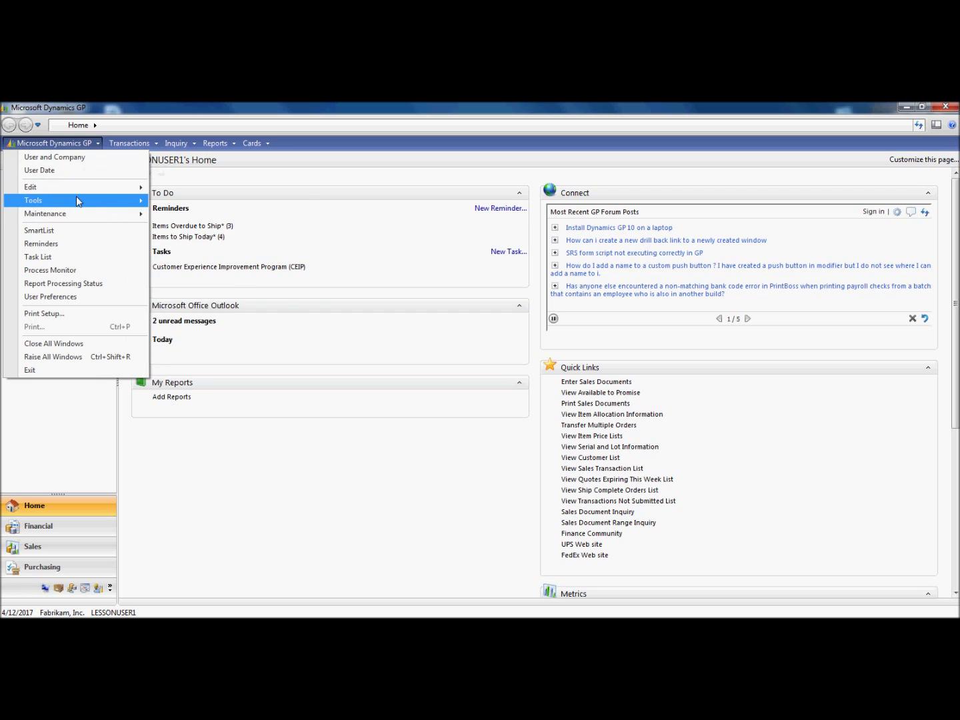
pyautogui.moveTo(78, 201)
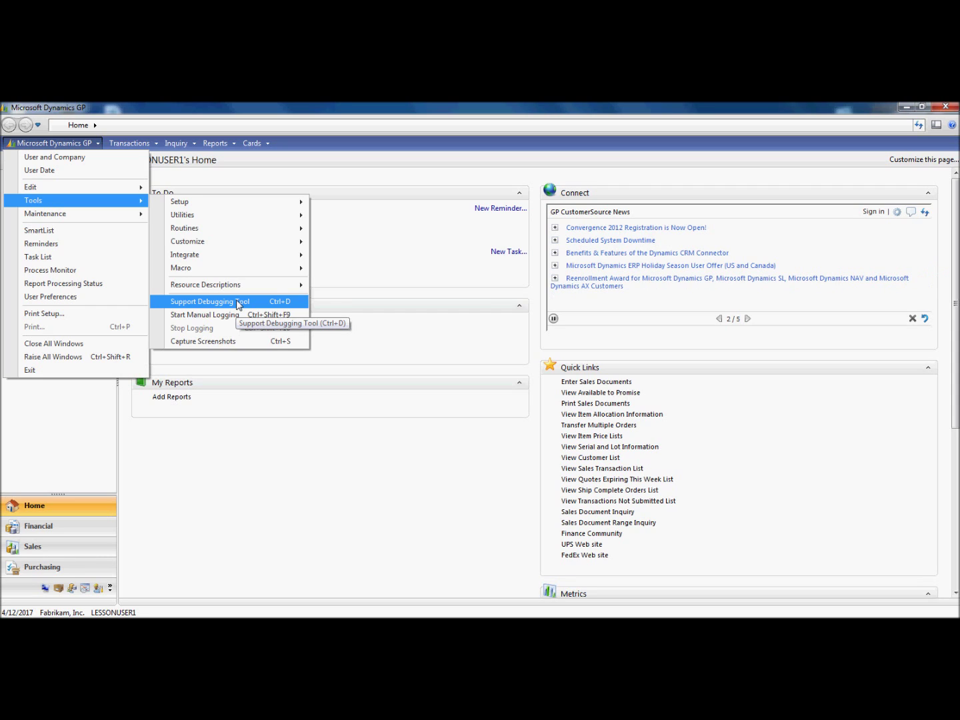
pyautogui.click(386, 248)
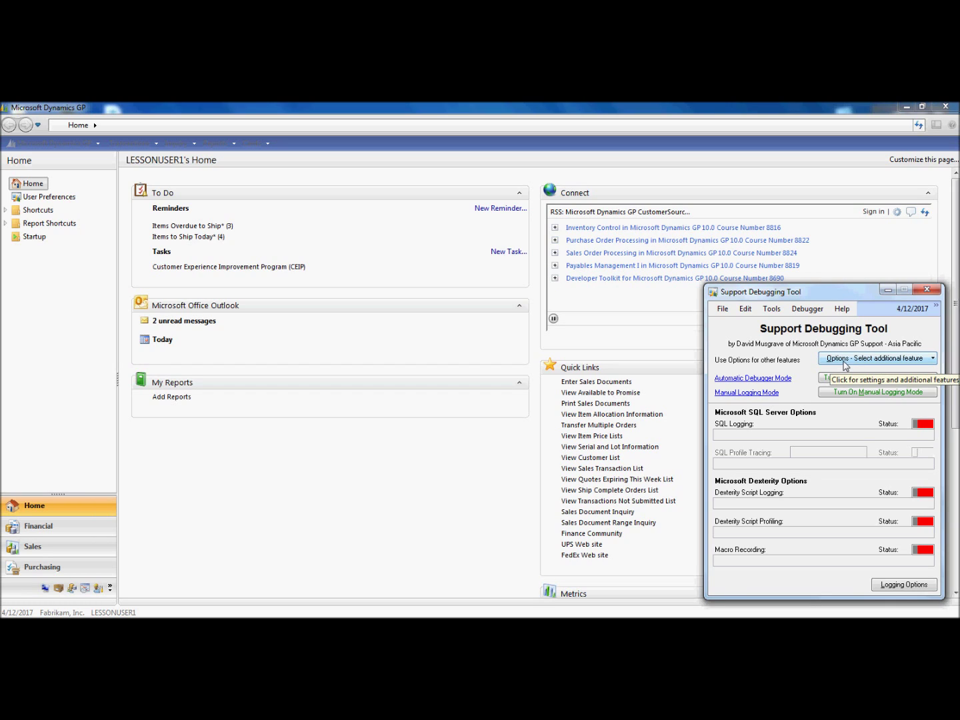
pyautogui.click(846, 361)
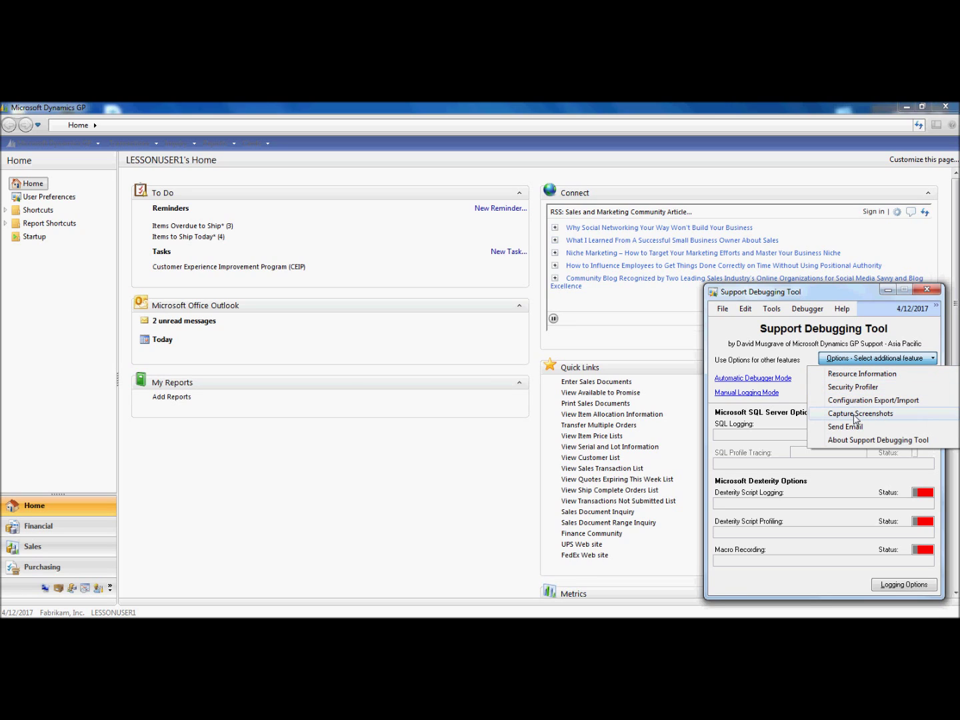
pyautogui.click(841, 576)
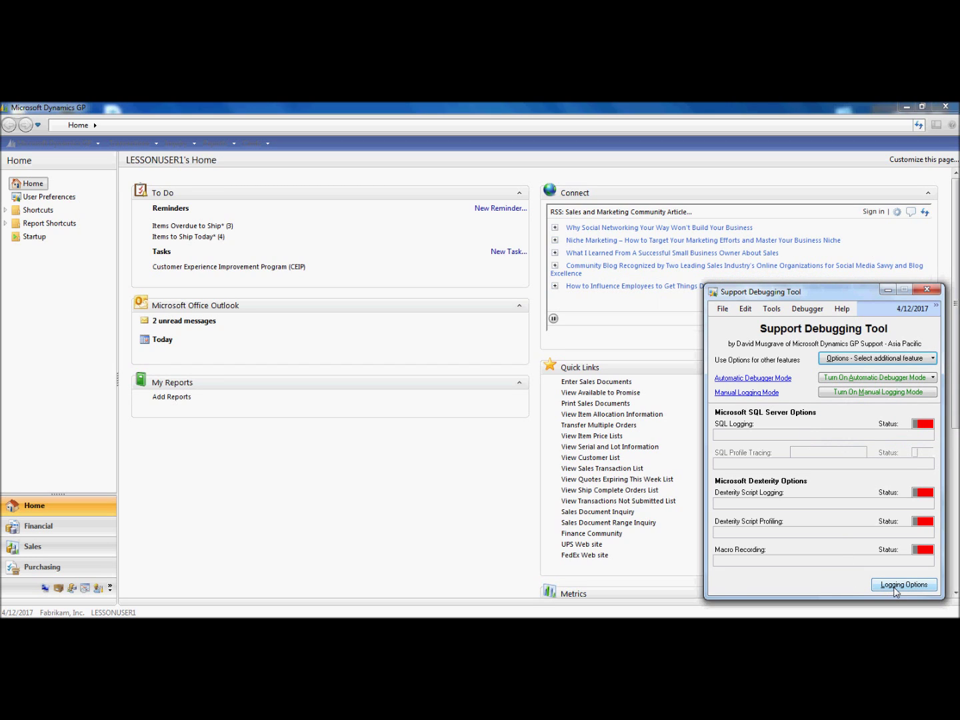
pyautogui.click(896, 590)
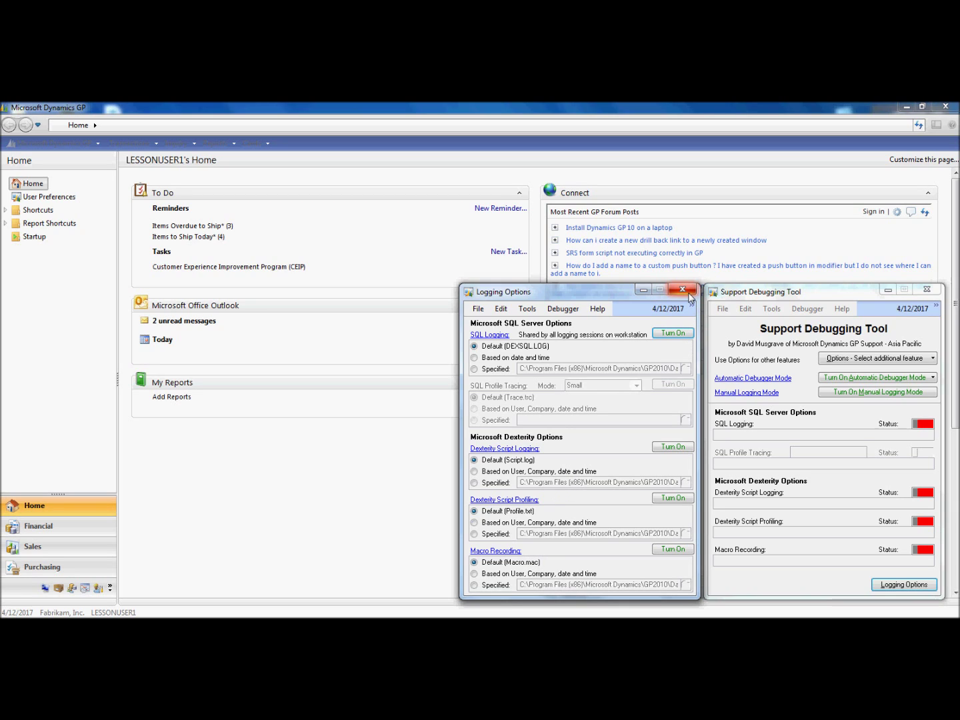
pyautogui.click(689, 294)
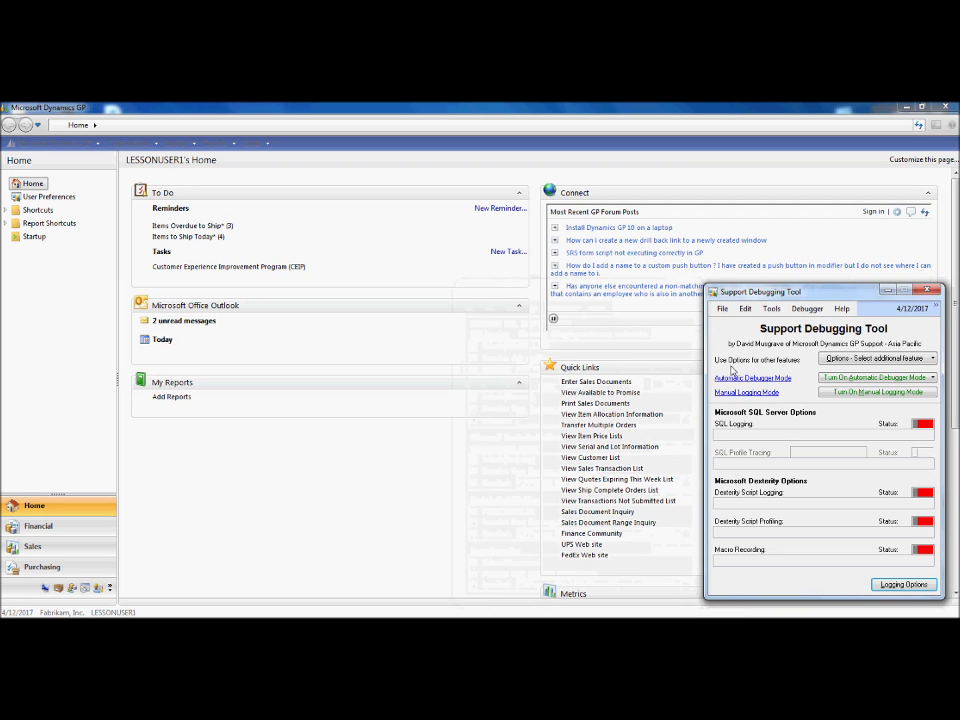
# - Open Resource Information from the additional features list and move its window up-right
pyautogui.click(837, 358)
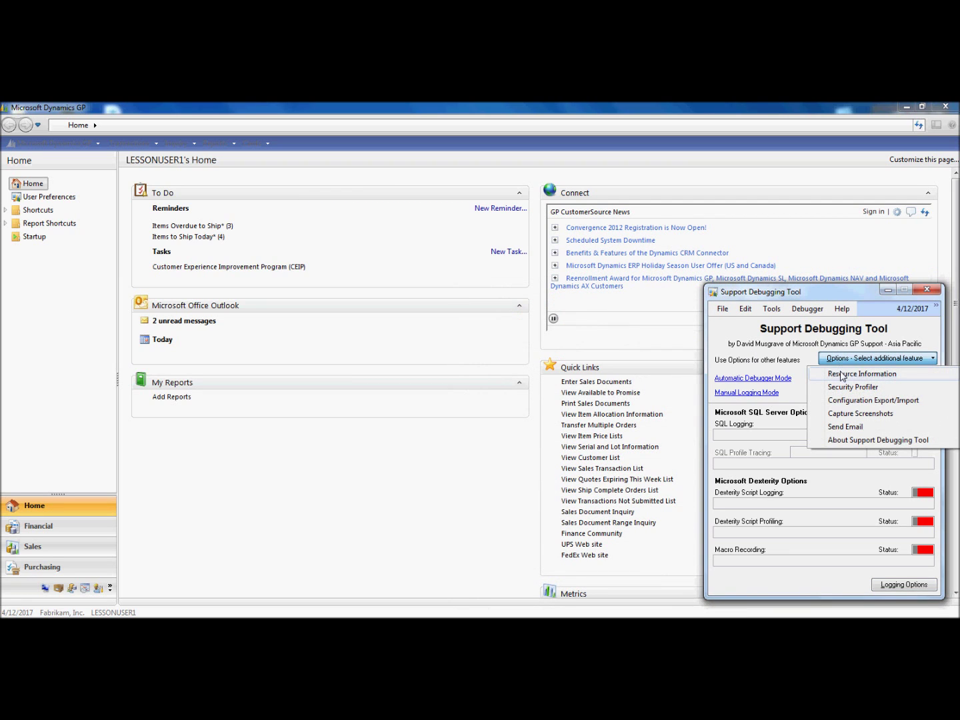
pyautogui.click(841, 375)
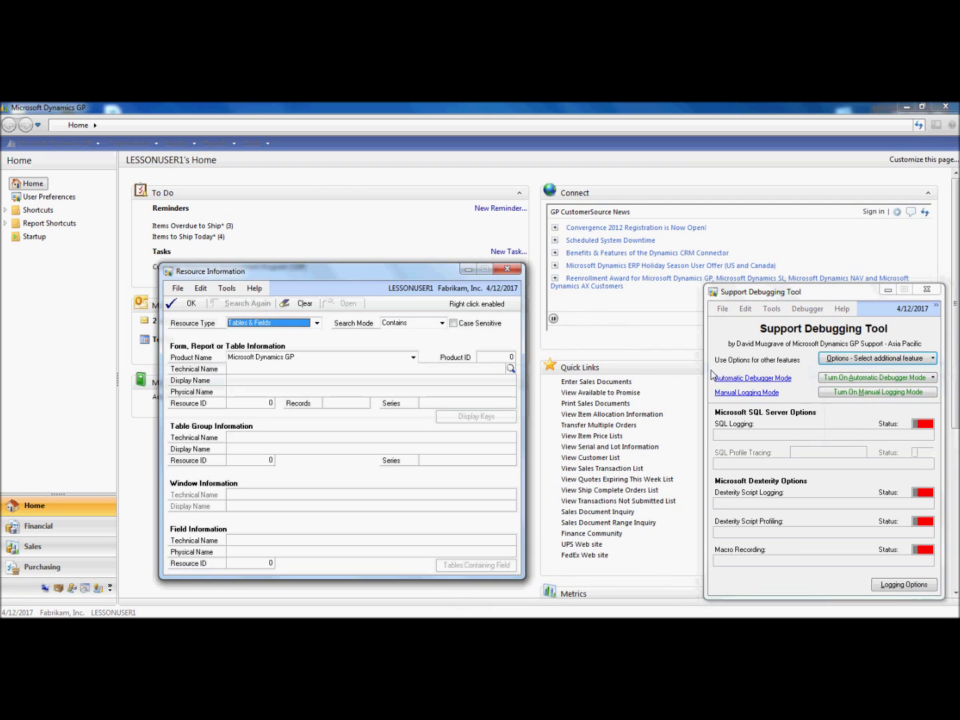
pyautogui.moveTo(422, 276); pyautogui.dragTo(447, 222)
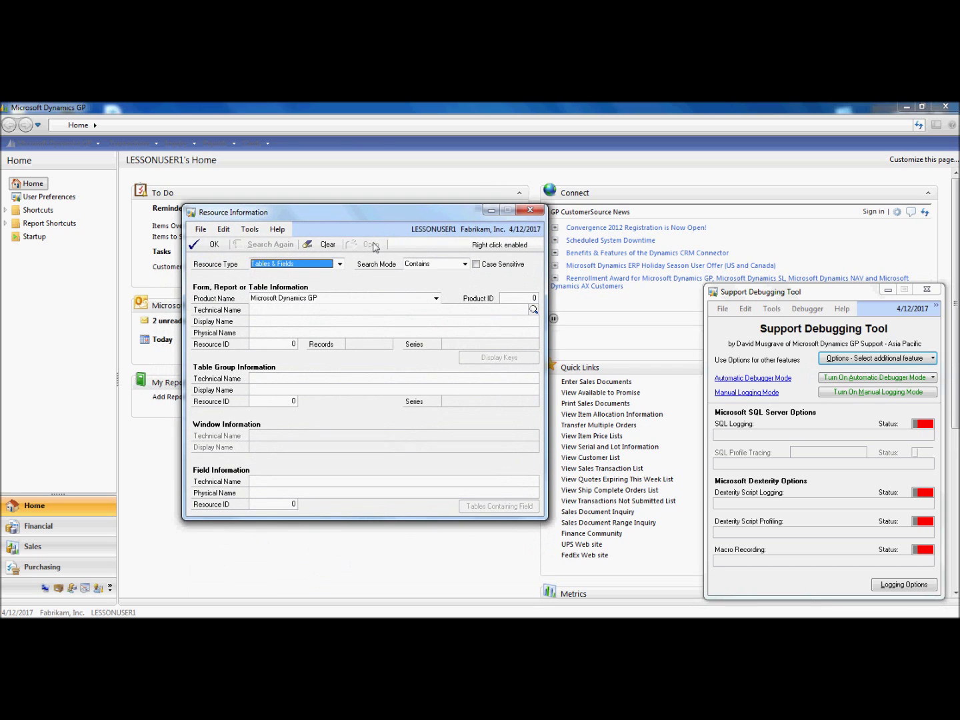
# - Open Resource Descriptions from the Resource Information Tools menu to list Financial series windows
pyautogui.click(250, 229)
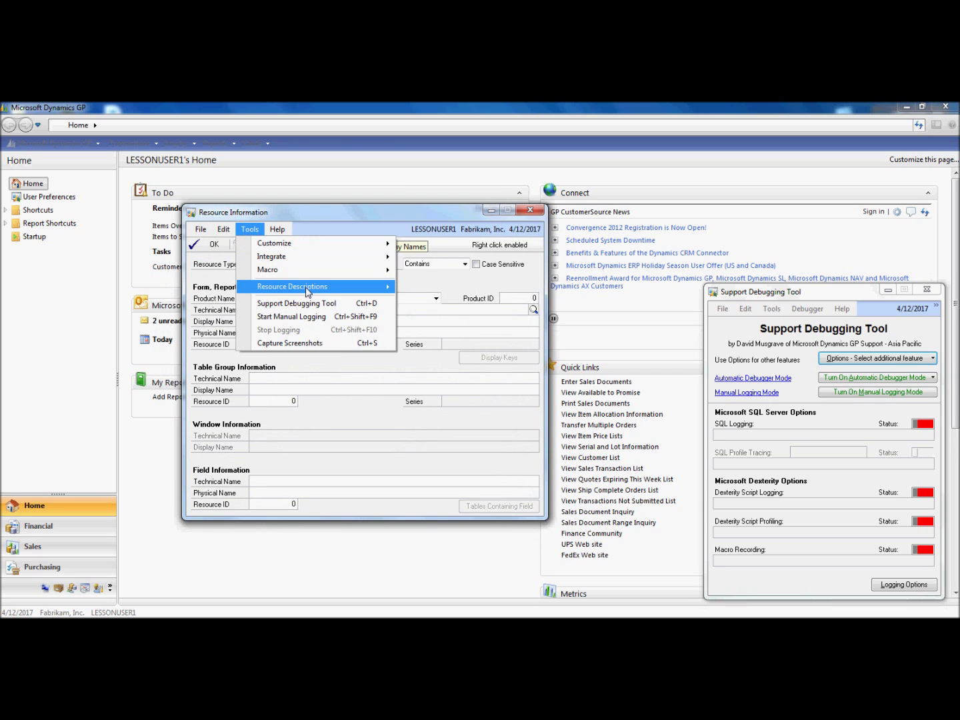
pyautogui.moveTo(309, 290)
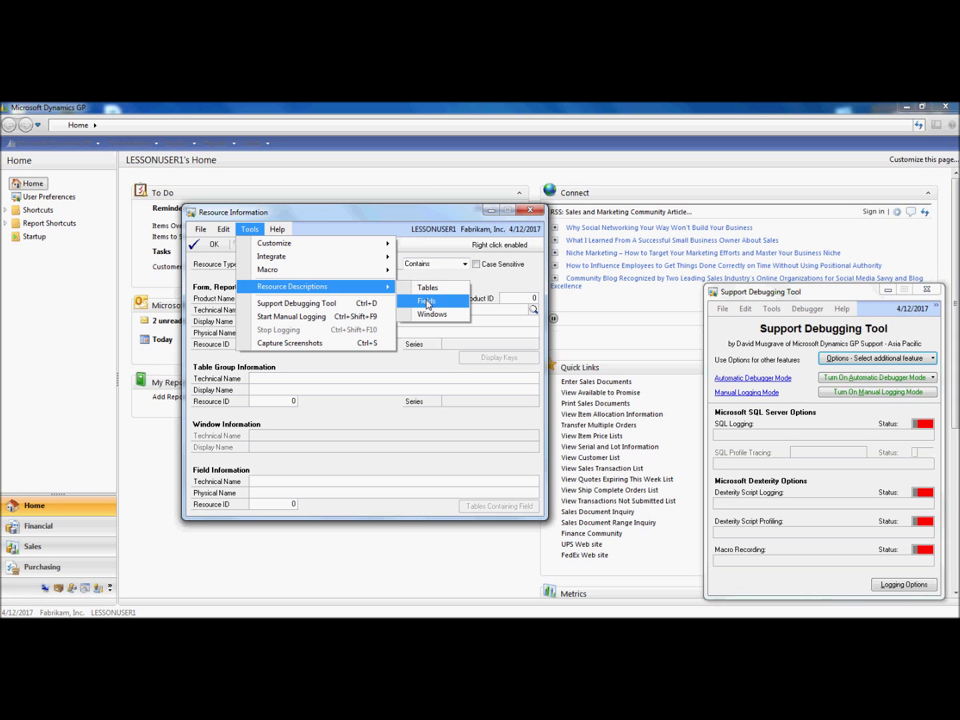
pyautogui.click(398, 217)
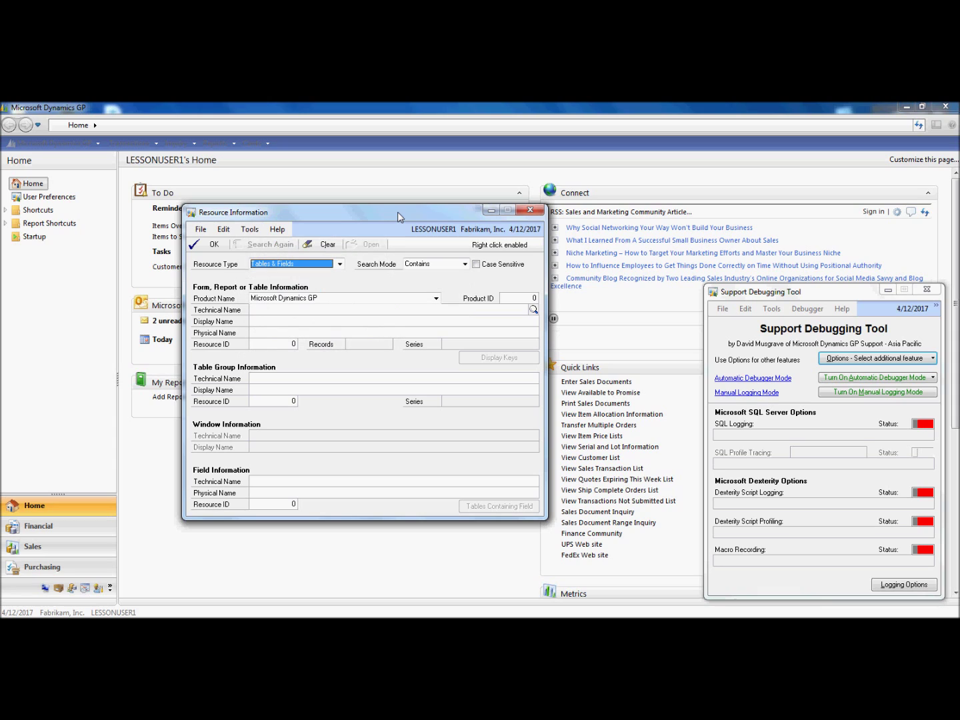
pyautogui.click(260, 230)
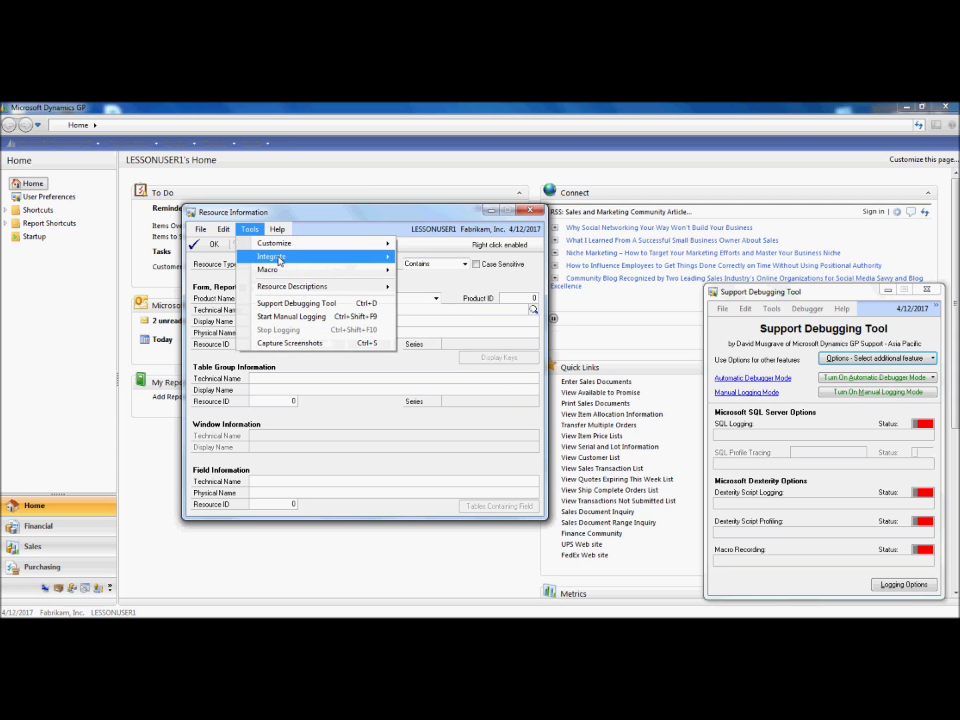
pyautogui.moveTo(316, 292)
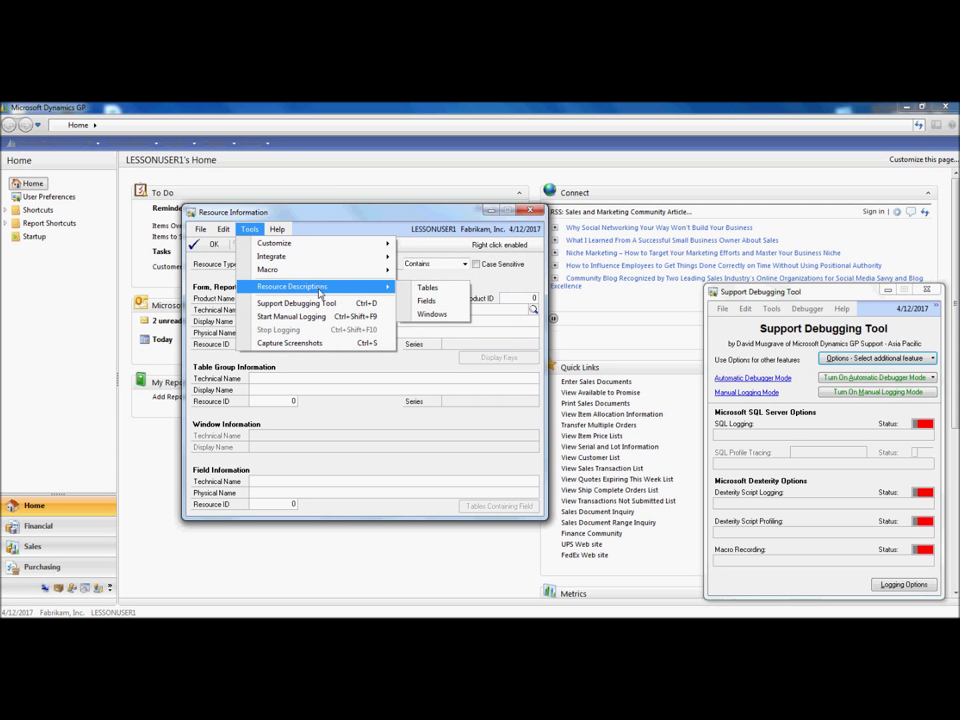
pyautogui.click(422, 316)
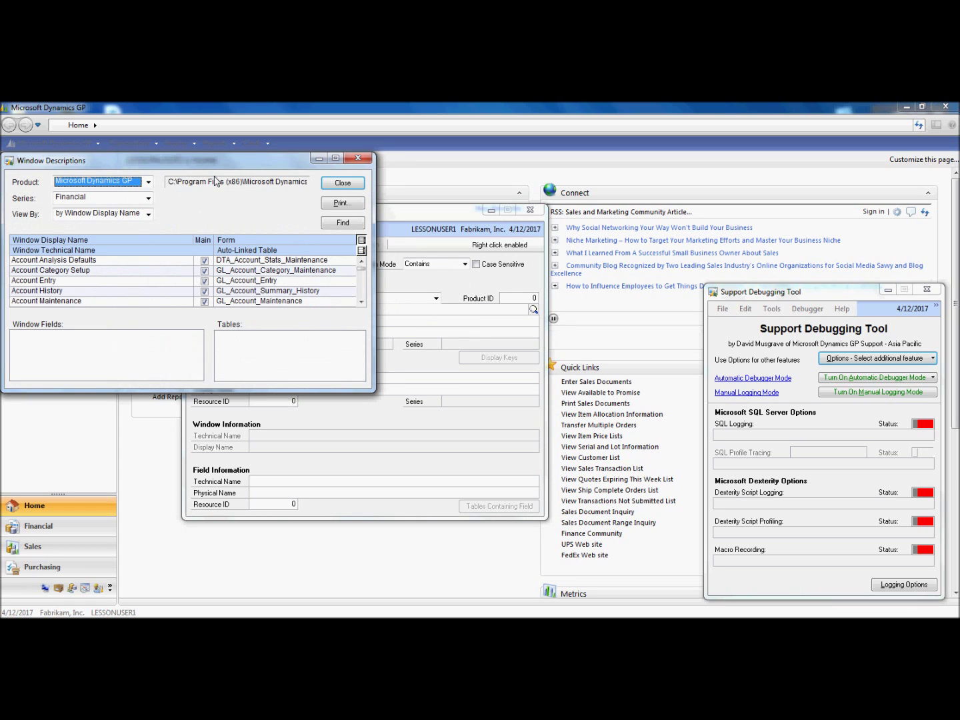
pyautogui.moveTo(223, 166); pyautogui.dragTo(259, 199)
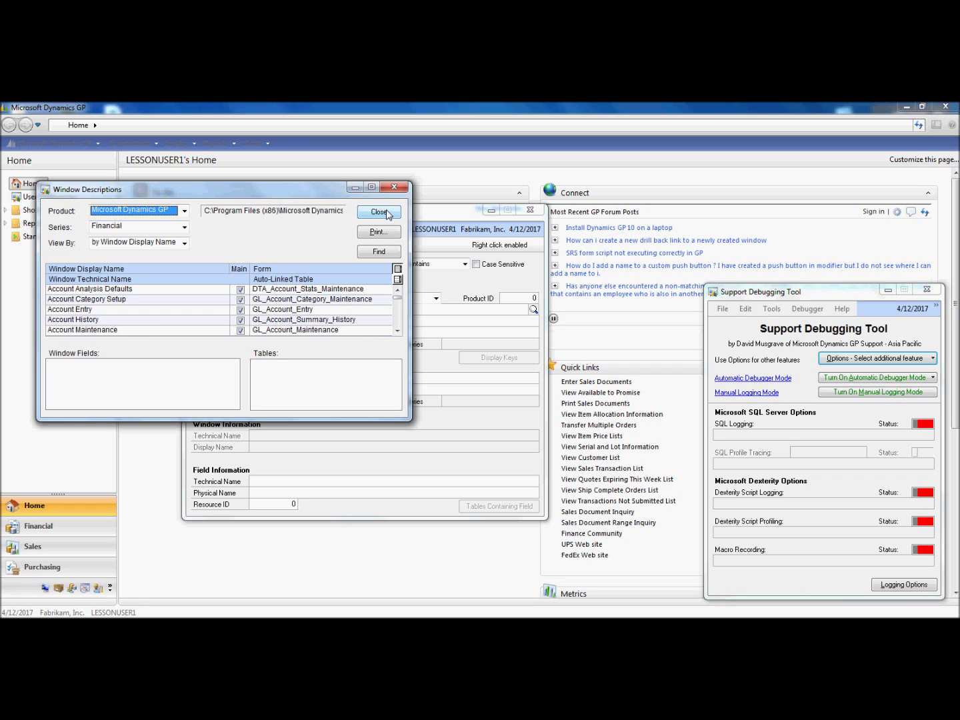
pyautogui.click(387, 213)
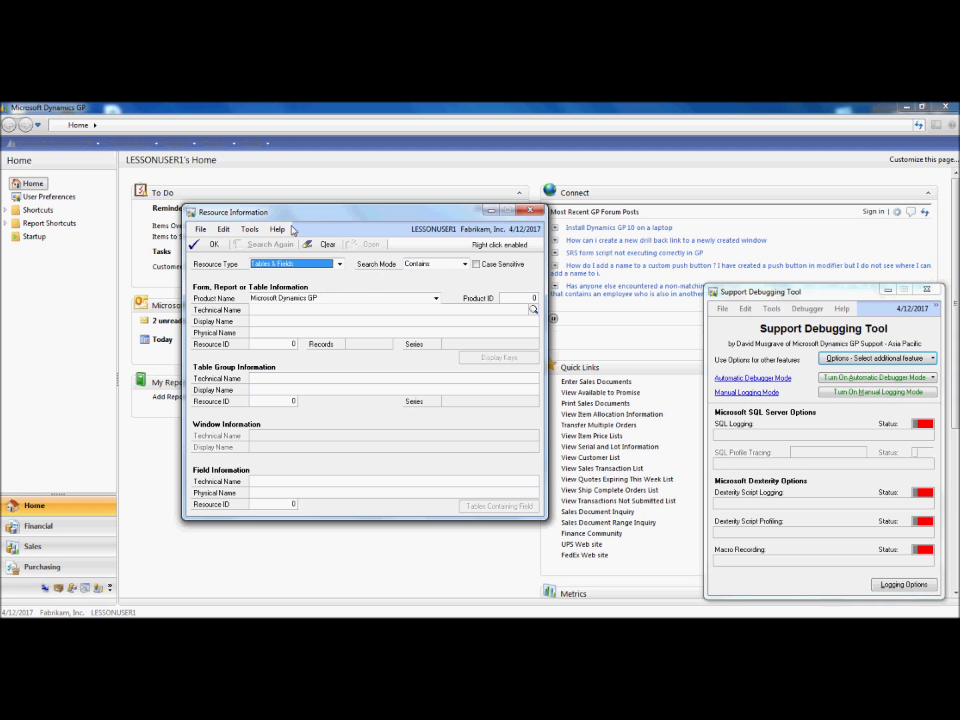
# - Set Resource Type to Form, Window & Fields with Search Mode Contains
pyautogui.moveTo(291, 222); pyautogui.dragTo(275, 209)
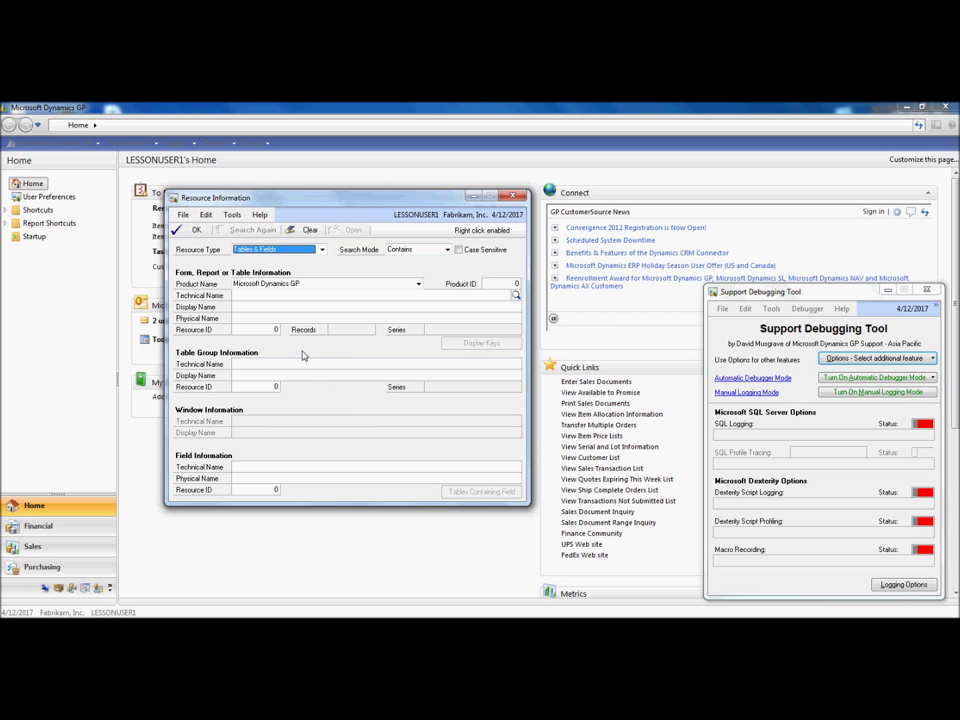
pyautogui.click(275, 250)
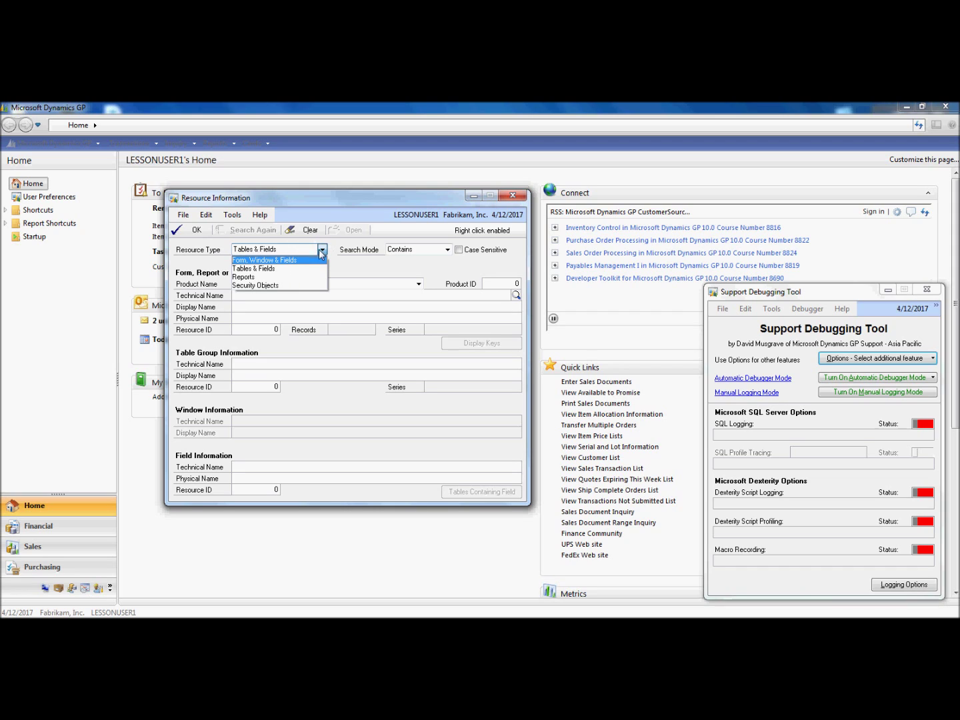
pyautogui.click(301, 261)
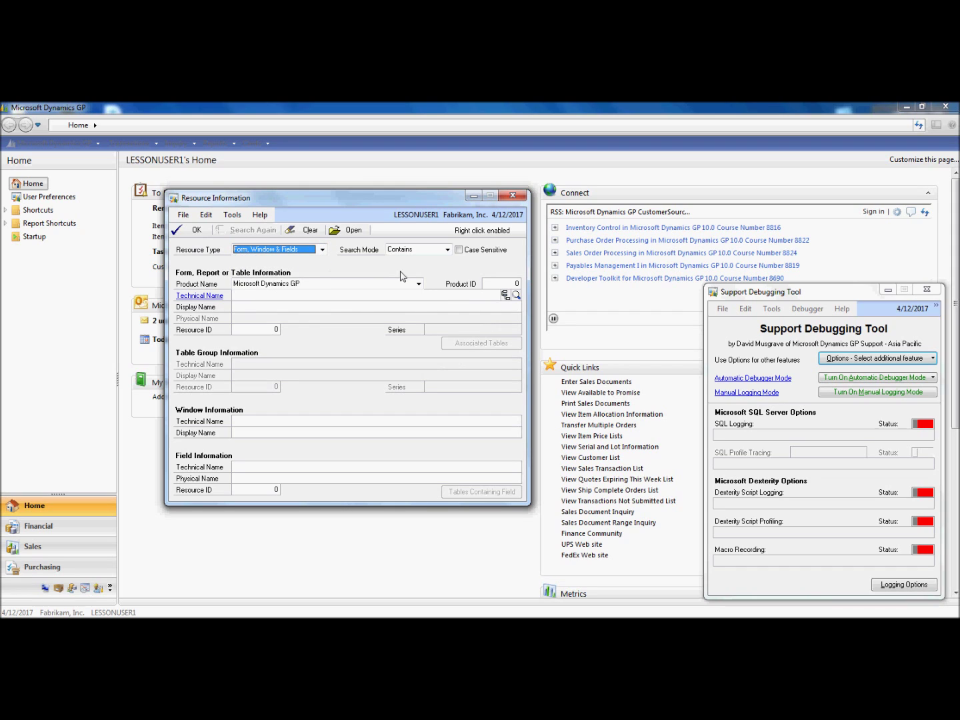
pyautogui.click(420, 250)
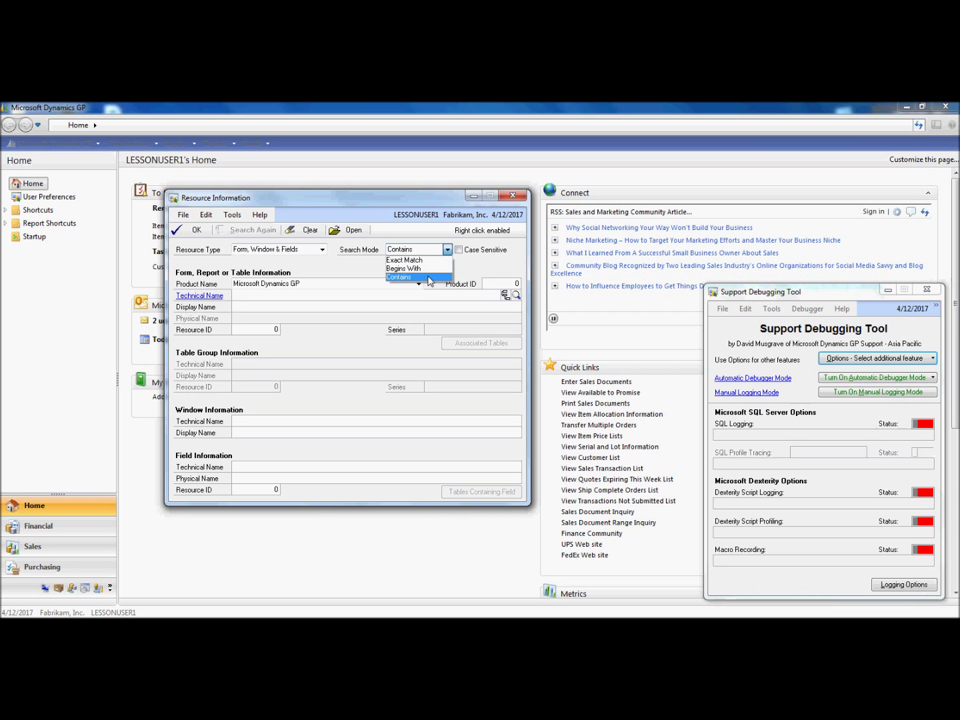
pyautogui.click(429, 277)
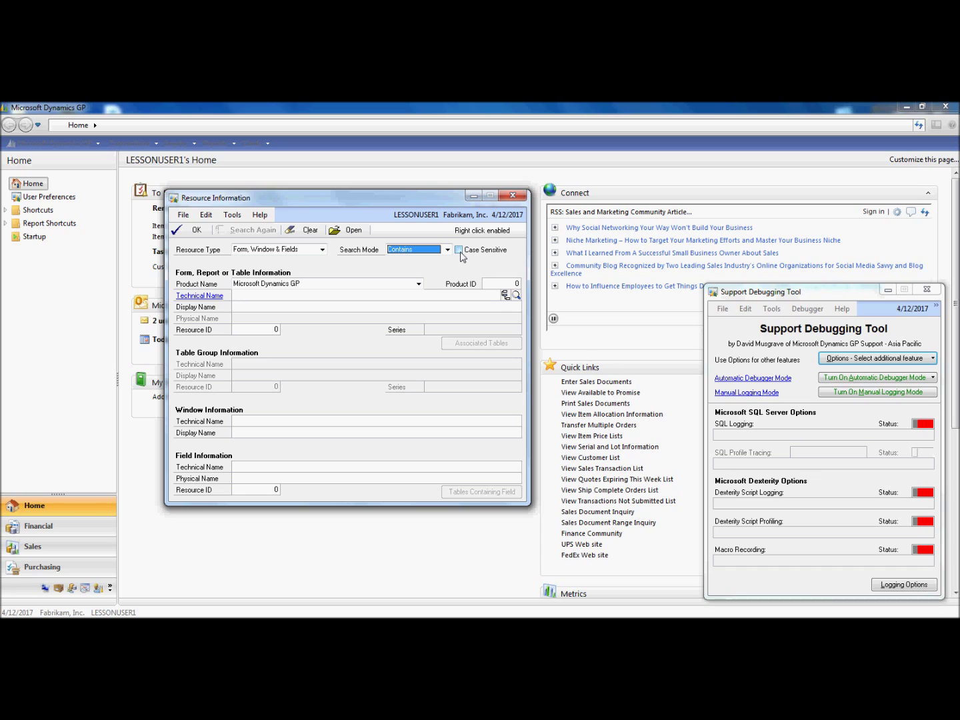
pyautogui.click(250, 306)
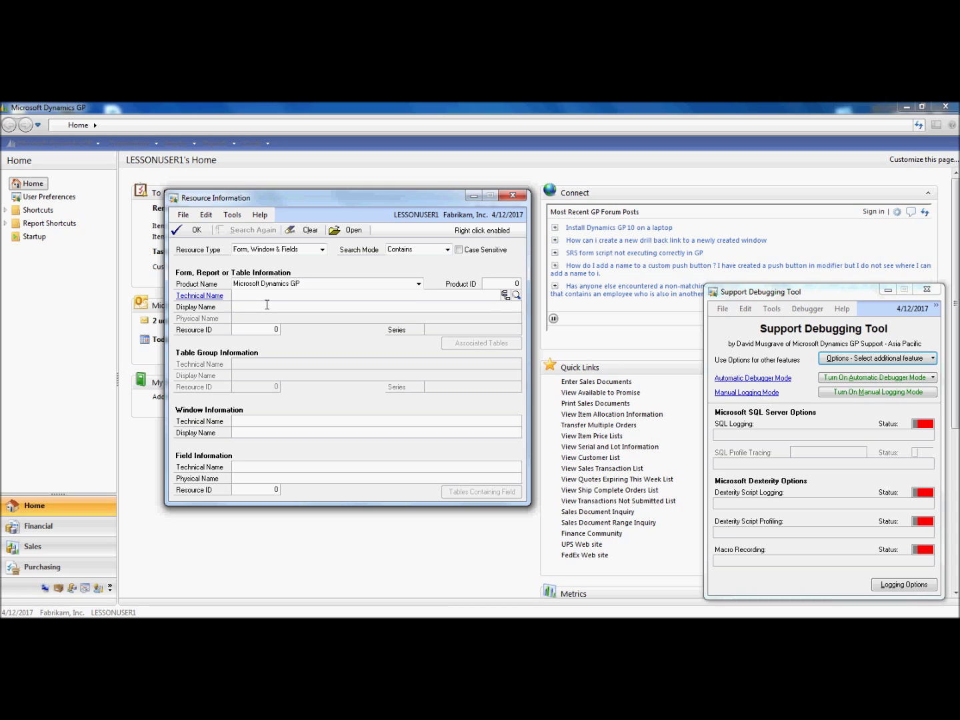
# - Search 'Customer', advance to RM_Customer_Maintenance (ID 390), and list its 42 associated tables
pyautogui.write('Customer')
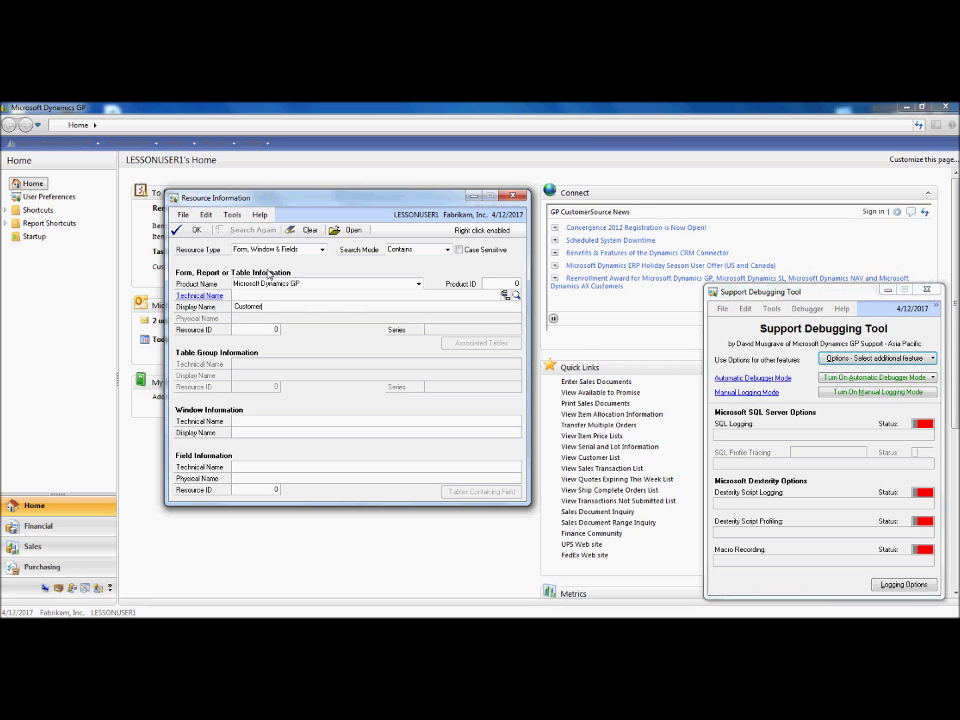
pyautogui.press('Tab')
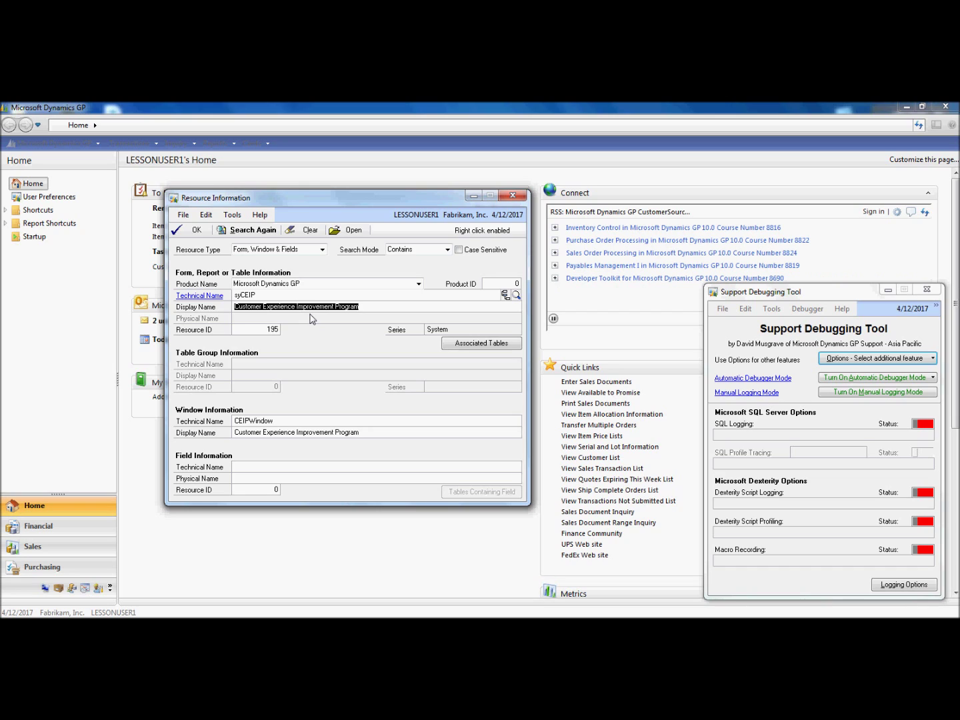
pyautogui.click(257, 233)
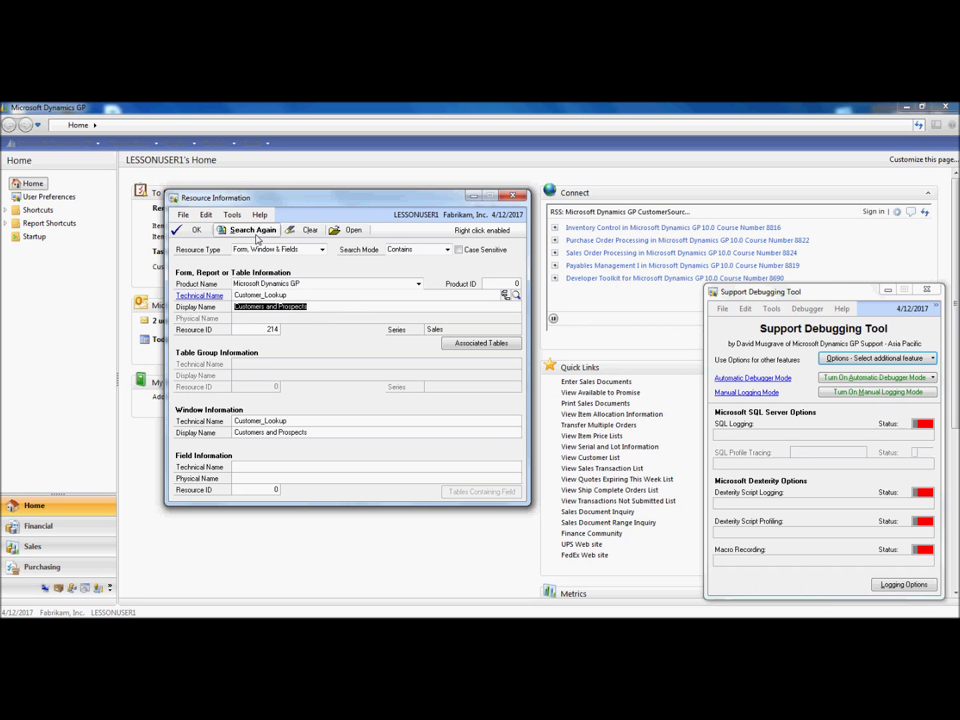
pyautogui.click(257, 234)
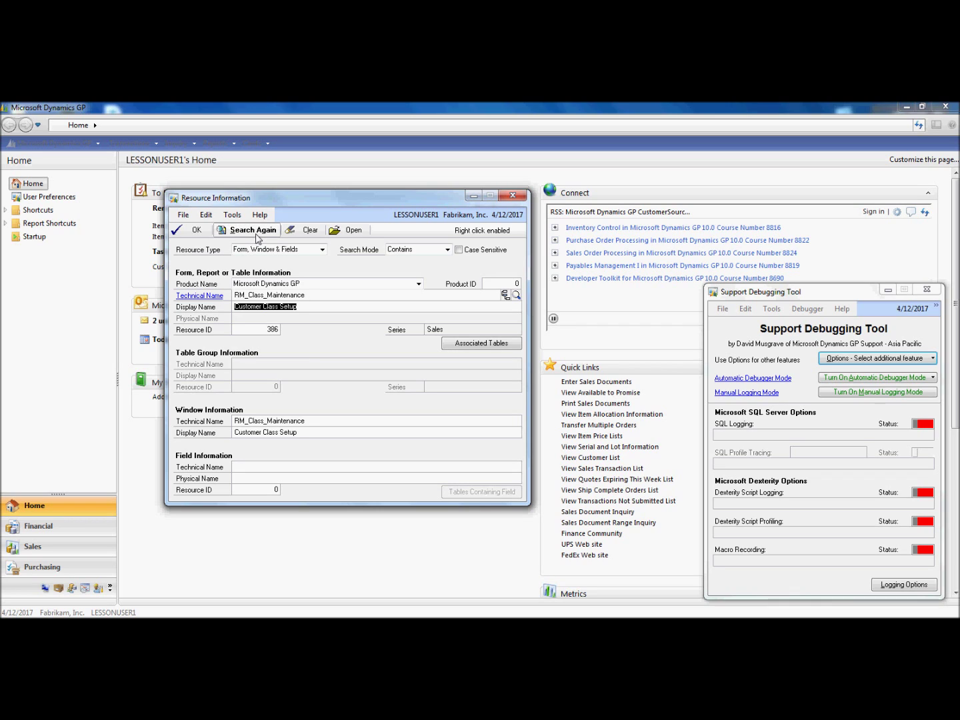
pyautogui.click(257, 233)
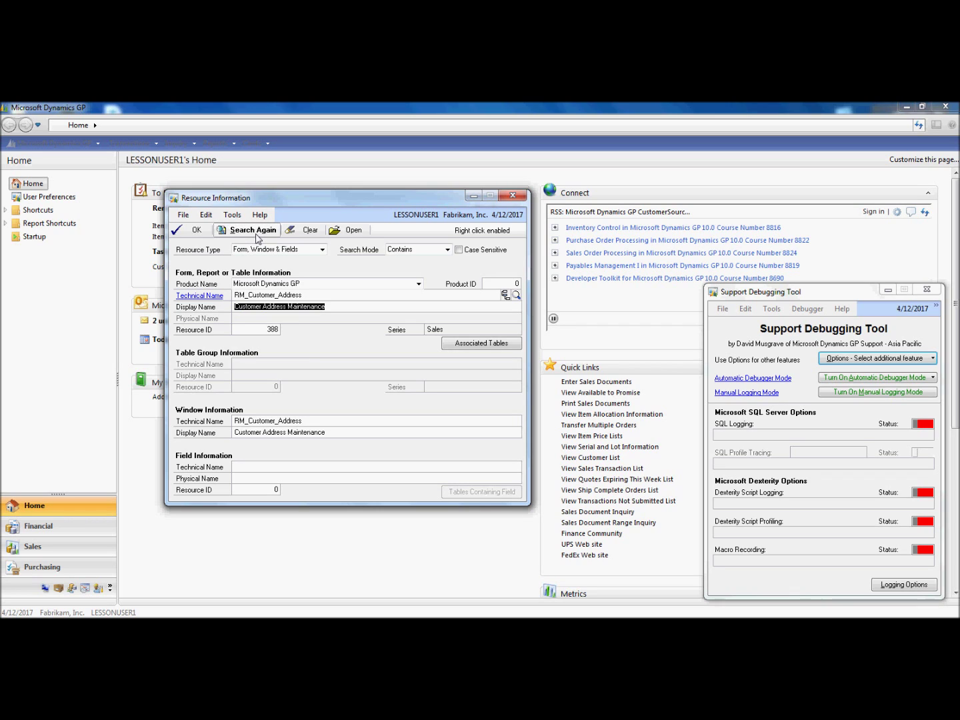
pyautogui.click(257, 233)
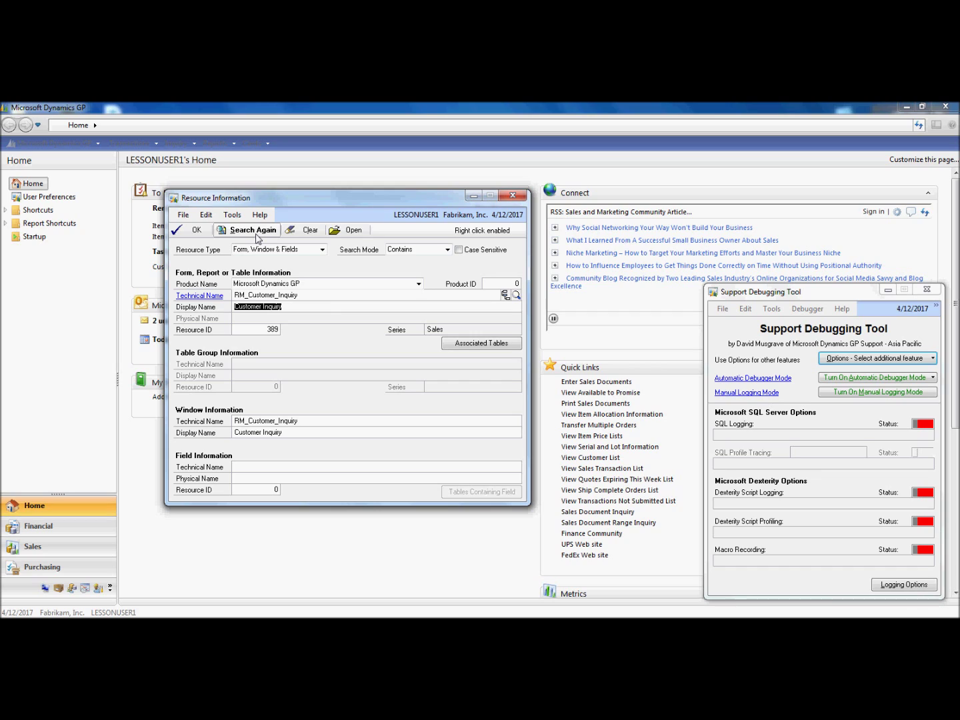
pyautogui.click(257, 233)
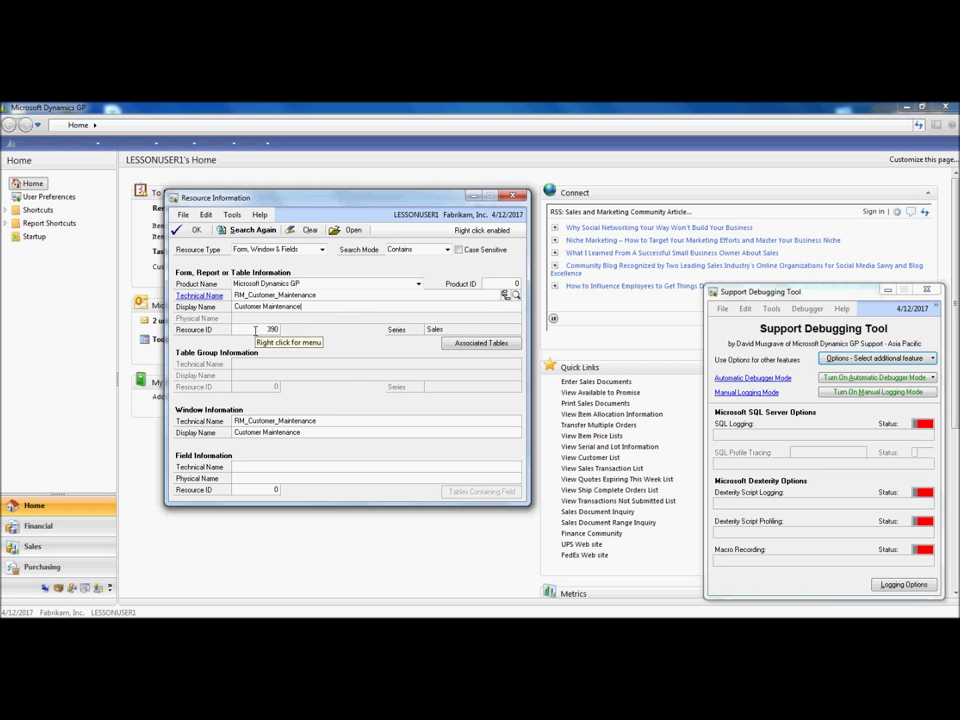
pyautogui.click(256, 331)
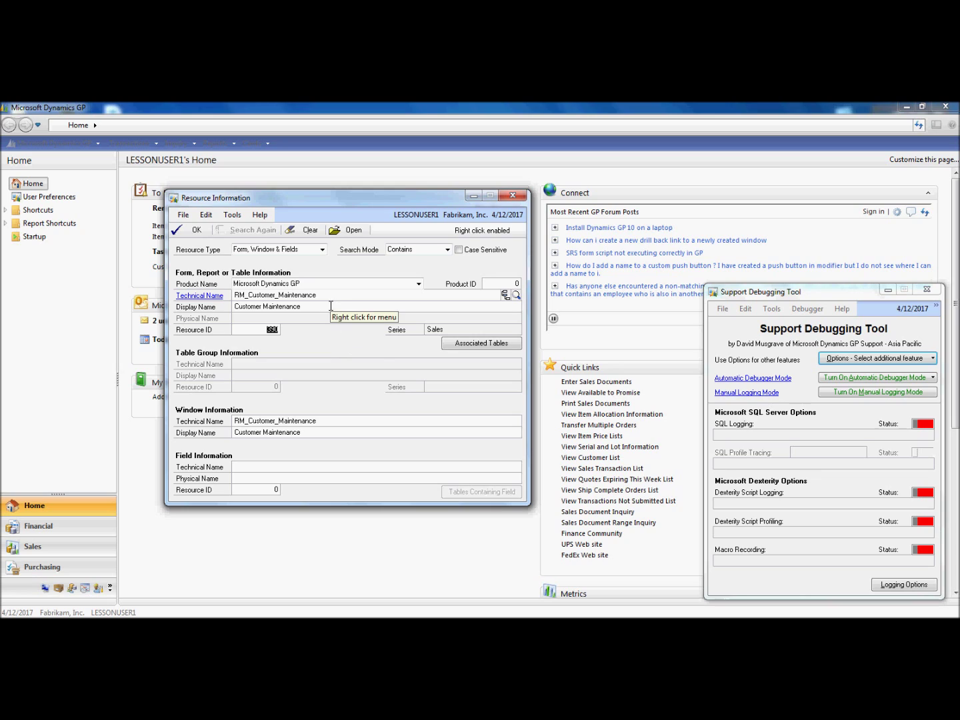
pyautogui.click(459, 345)
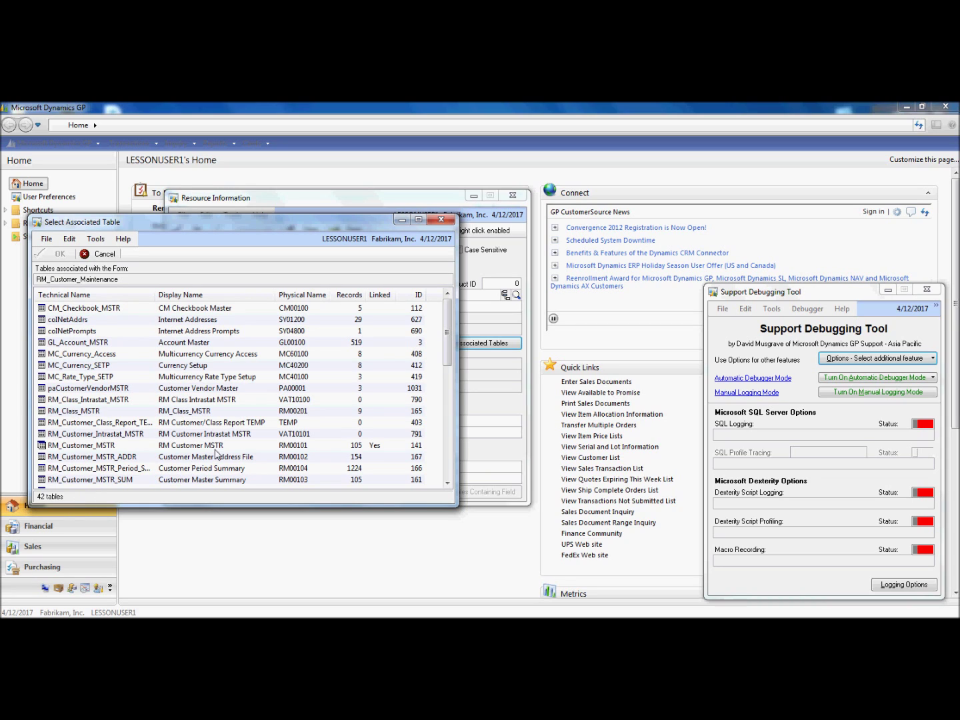
# - Select RM_Customer_MSTR (RM00101, resource ID 141) from the associated tables list
pyautogui.doubleClick(106, 446)
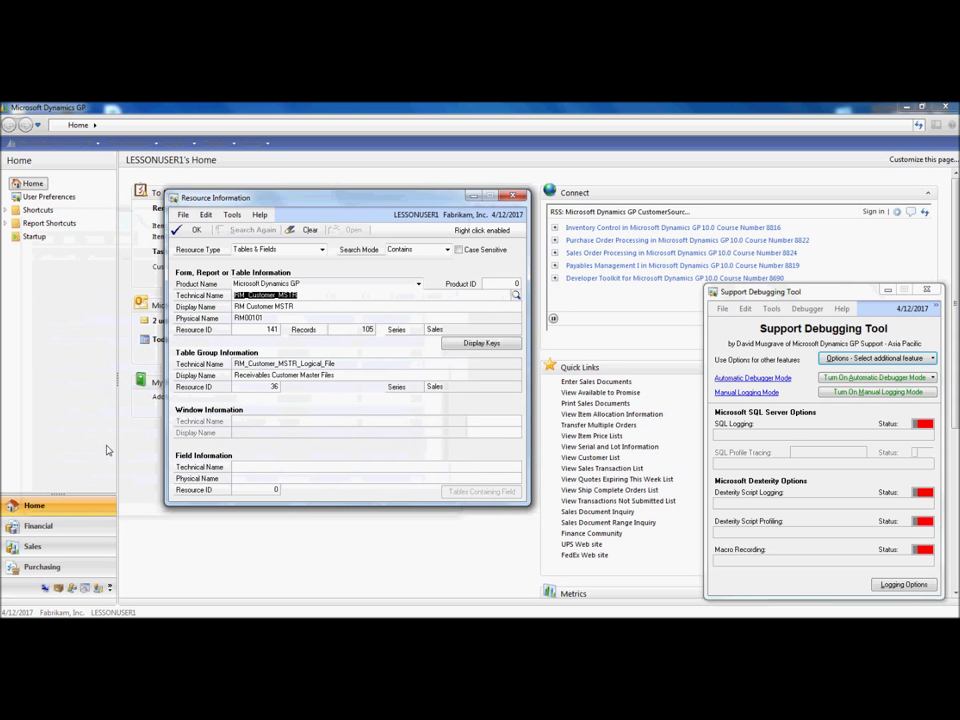
pyautogui.click(298, 308)
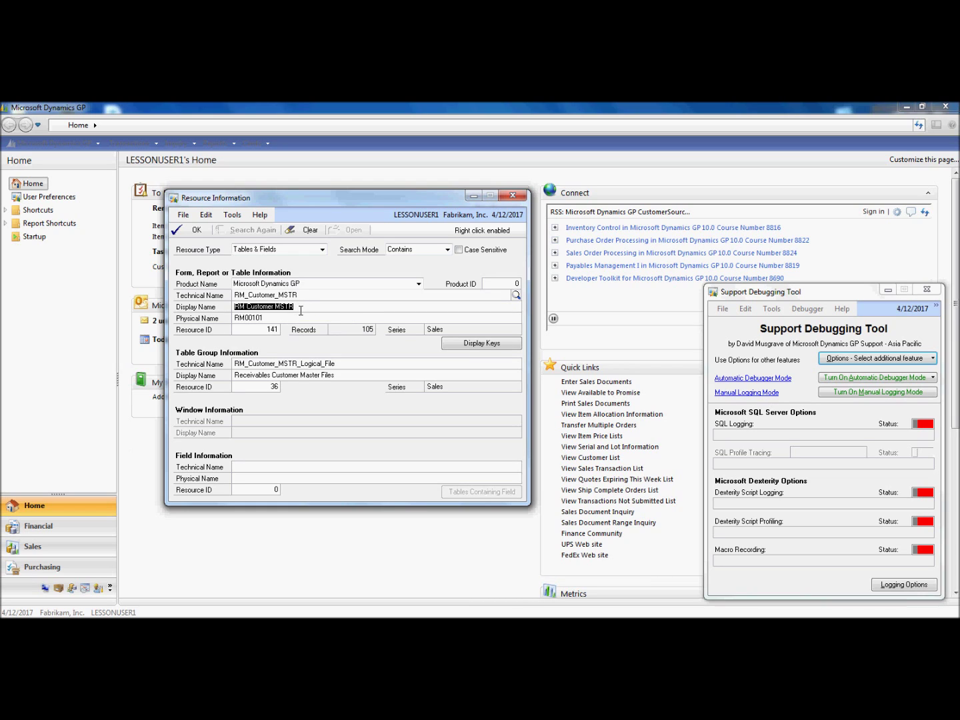
pyautogui.click(297, 318)
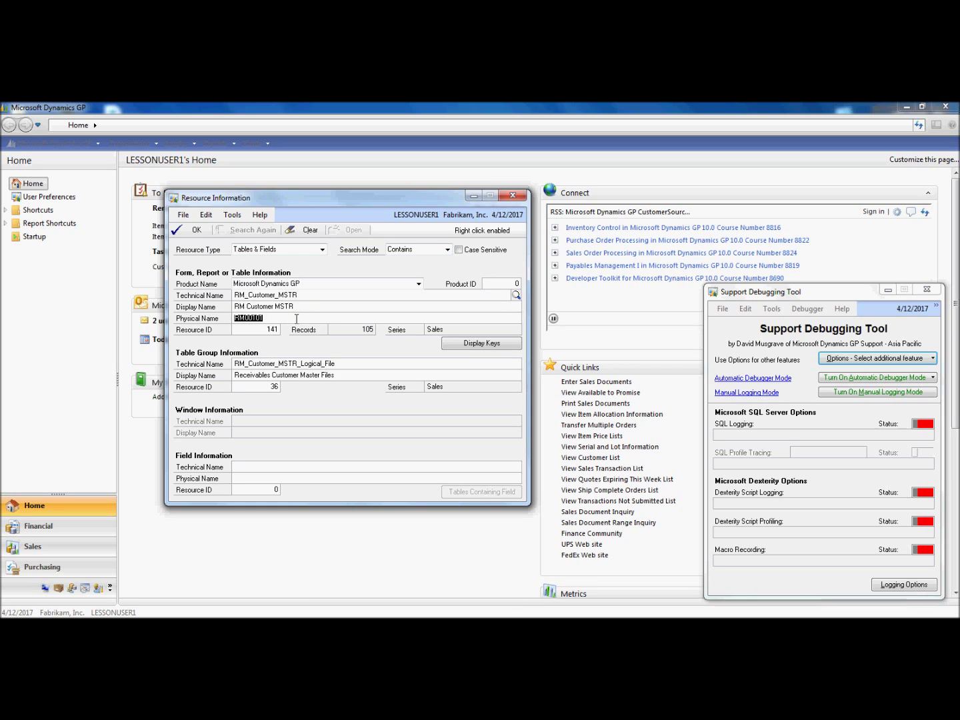
pyautogui.click(274, 250)
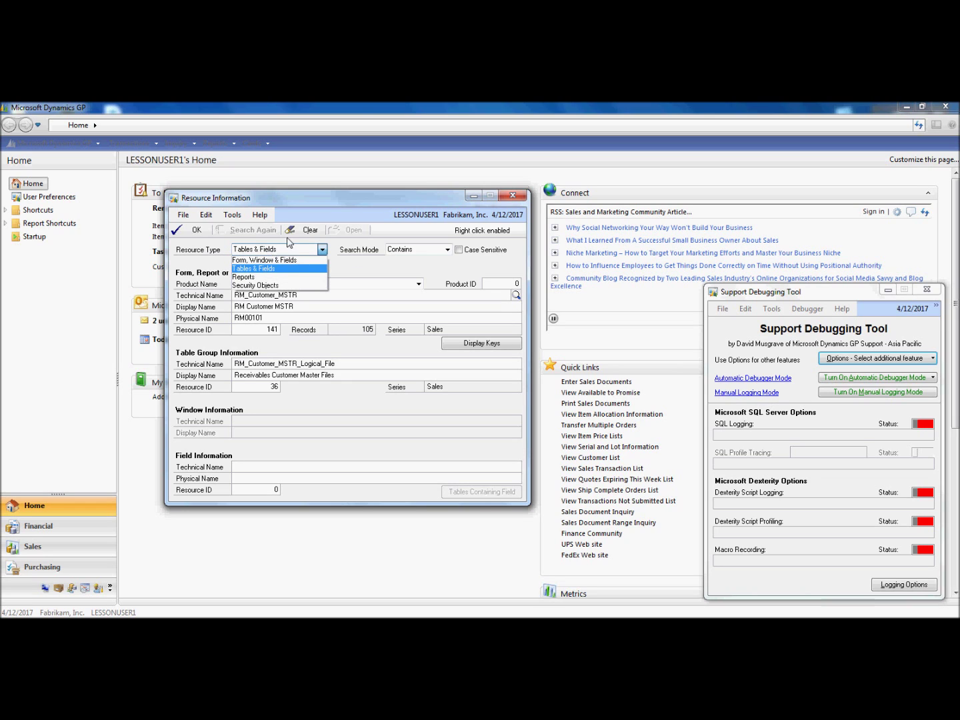
pyautogui.click(286, 247)
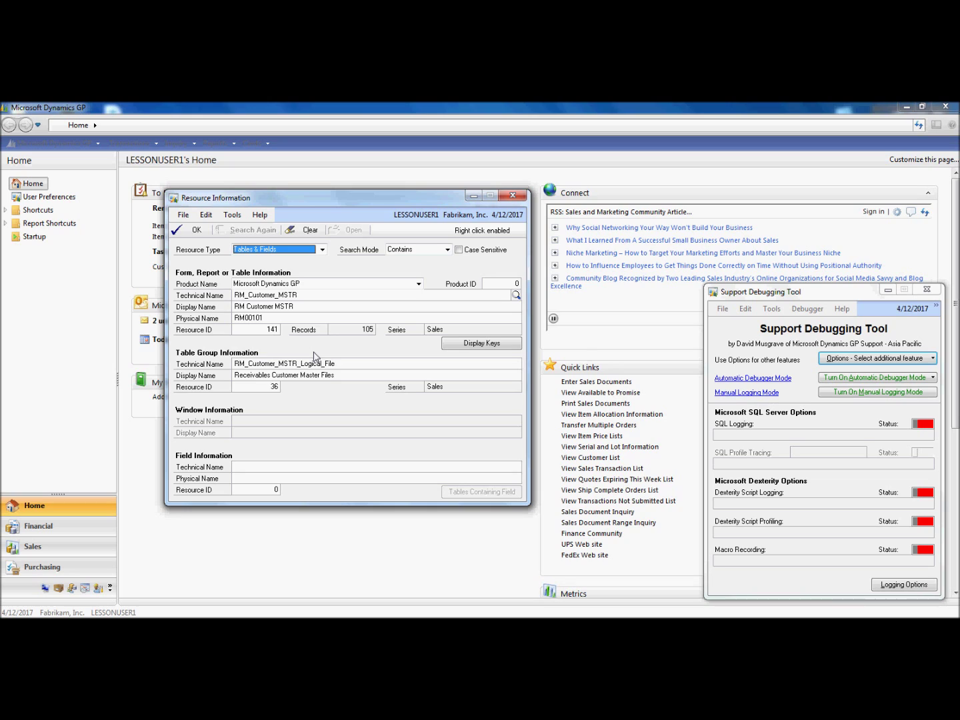
# - Show the eight keys of RM_Customer_MSTR and inspect key 1 on Customer Number
pyautogui.click(460, 349)
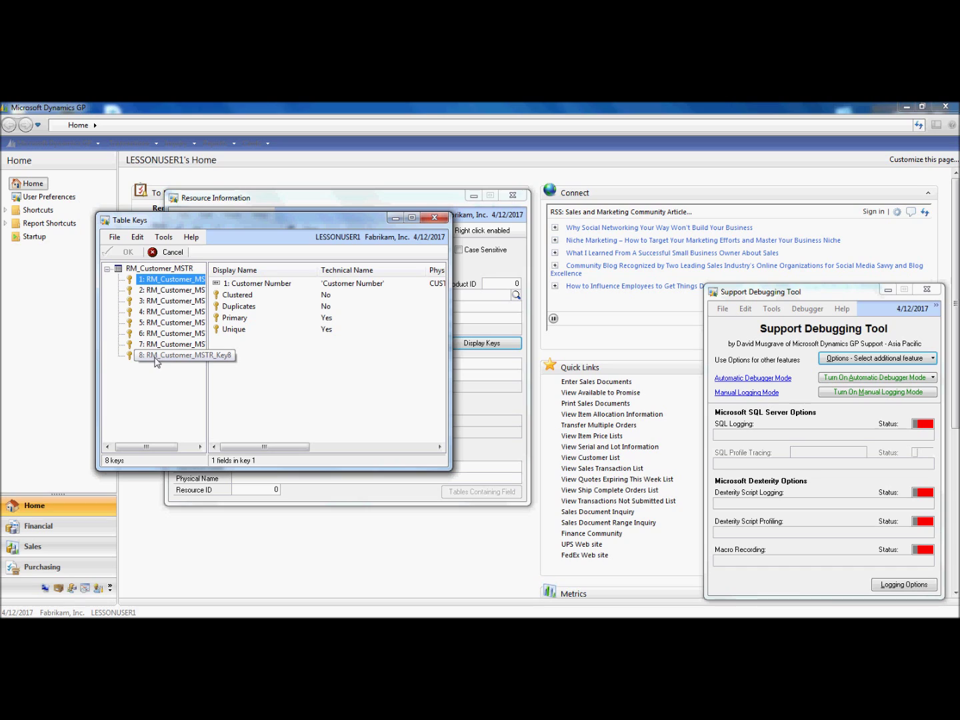
pyautogui.click(166, 282)
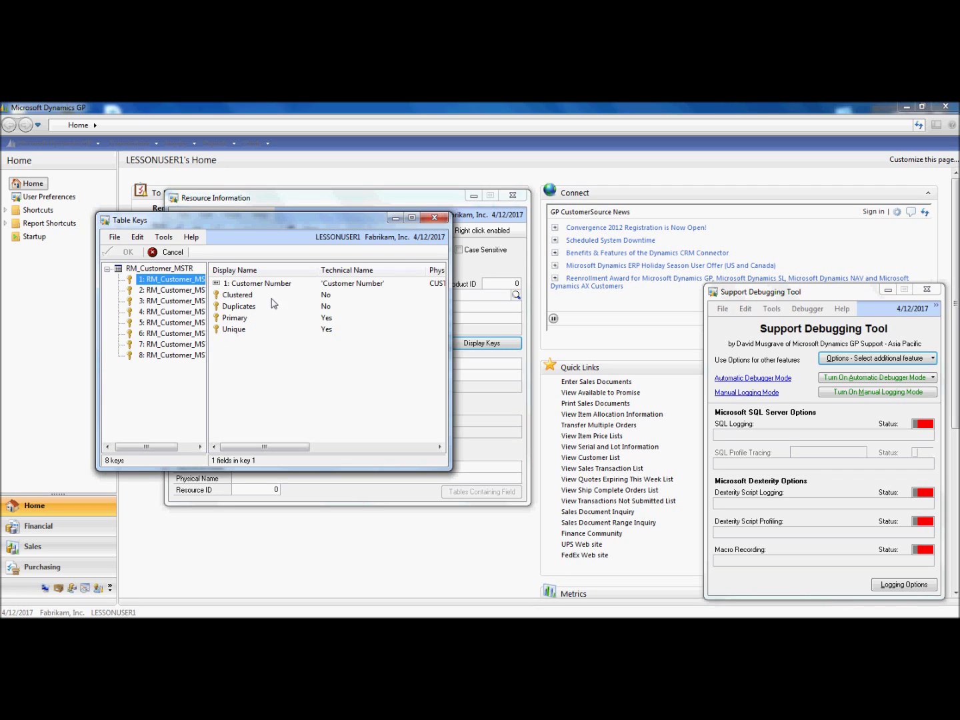
pyautogui.click(435, 218)
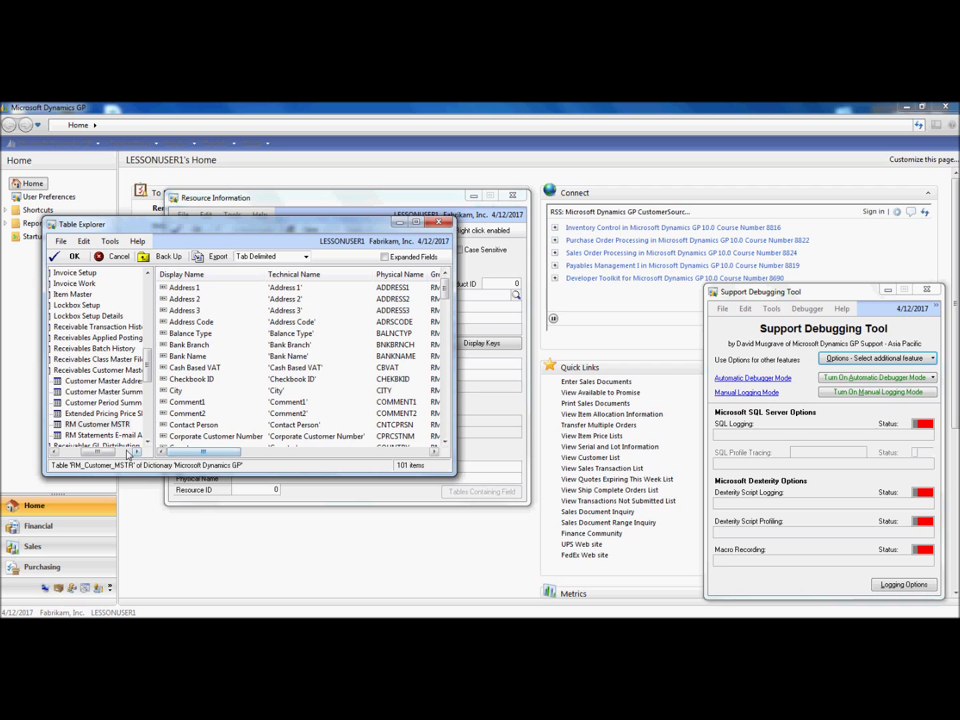
# - In Table Explorer, open the Customer Number field of RM Customer MSTR (CUSTNMBR, ID 493)
pyautogui.moveTo(118, 454)
pyautogui.mouseDown()
pyautogui.moveTo(88, 456)
pyautogui.moveTo(114, 455)
pyautogui.moveTo(100, 452)
pyautogui.mouseUp()
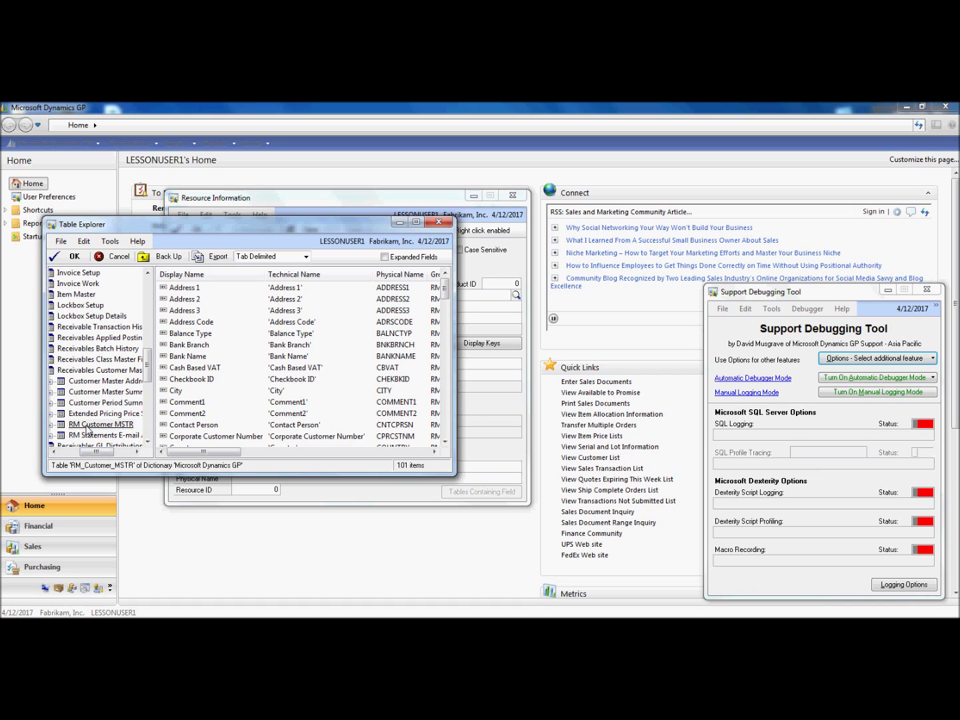
pyautogui.click(88, 425)
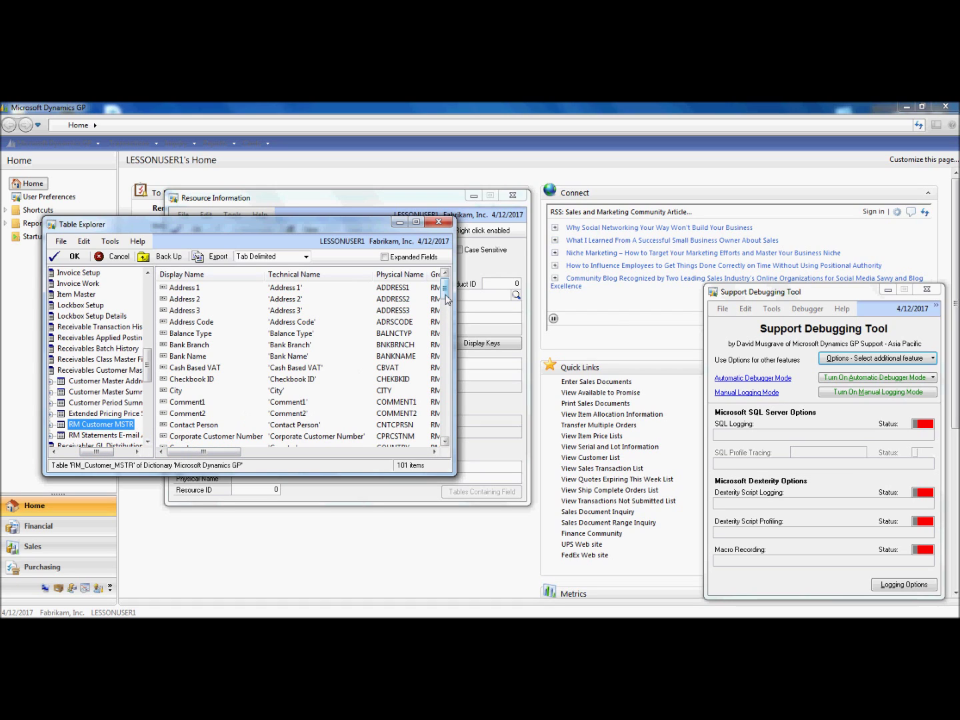
pyautogui.moveTo(446, 299); pyautogui.dragTo(449, 325)
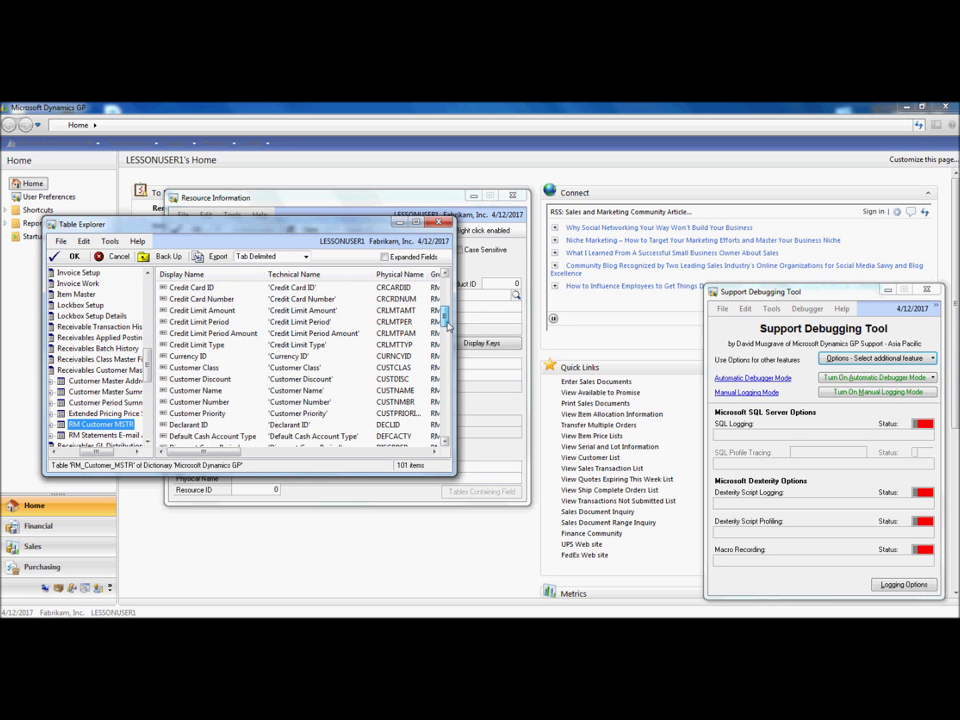
pyautogui.doubleClick(203, 402)
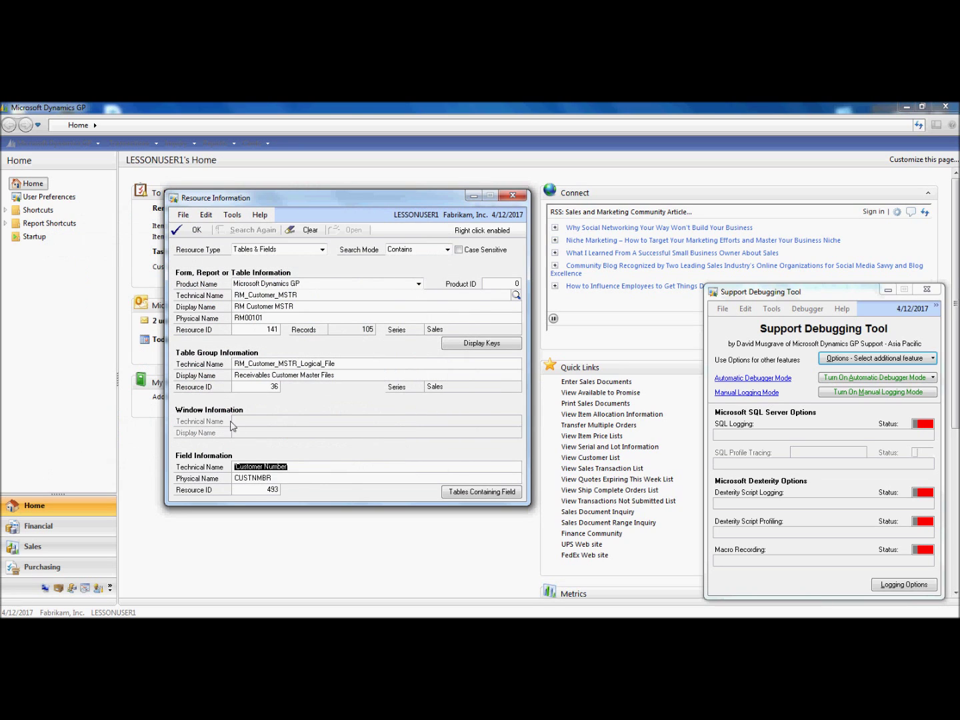
pyautogui.doubleClick(275, 480)
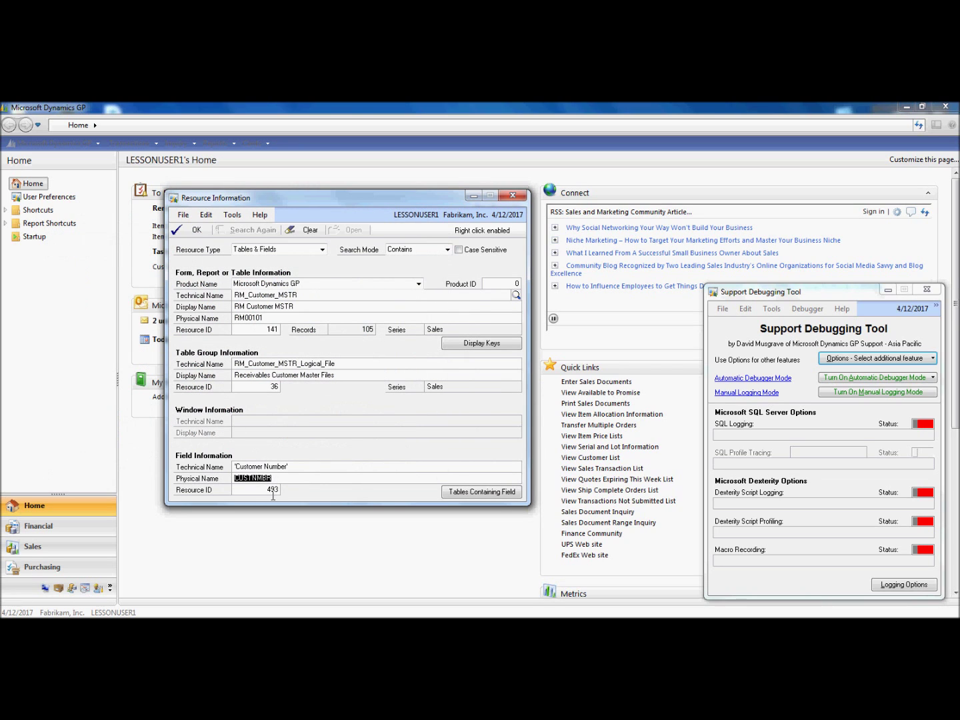
pyautogui.click(280, 479)
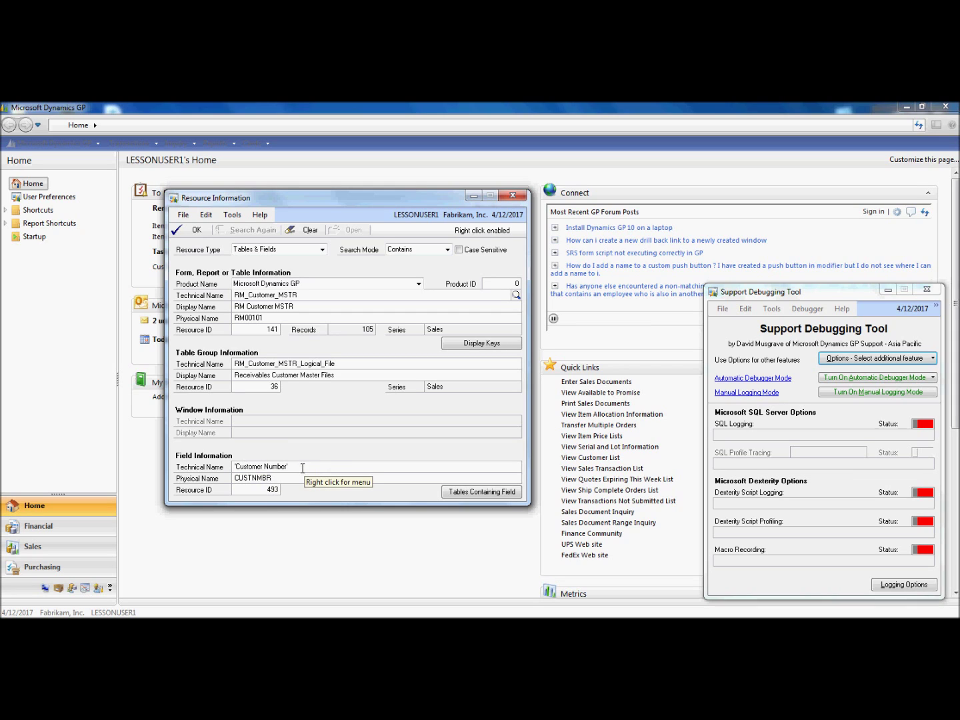
pyautogui.moveTo(265, 490); pyautogui.dragTo(280, 495)
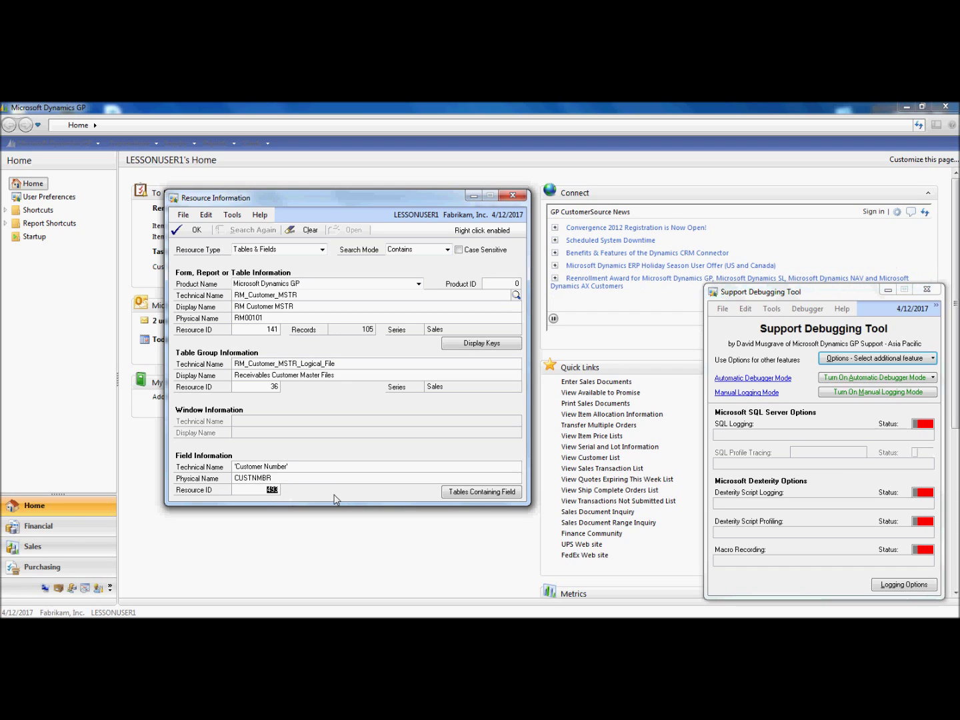
pyautogui.click(494, 497)
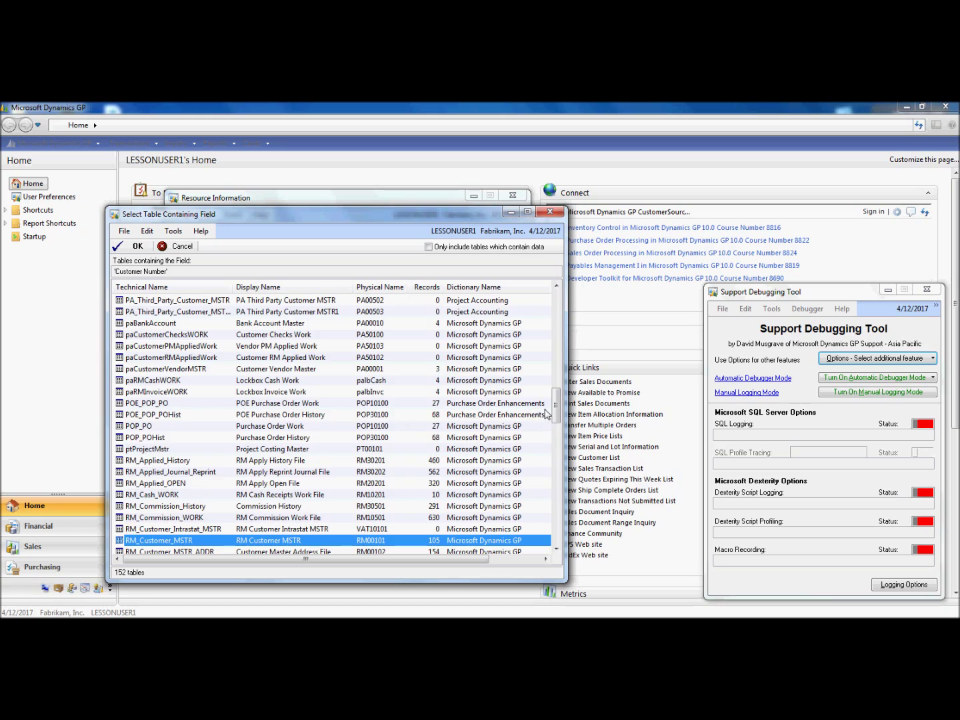
# - Scroll through the 152 tables containing the Customer Number field
pyautogui.moveTo(557, 407); pyautogui.dragTo(556, 377)
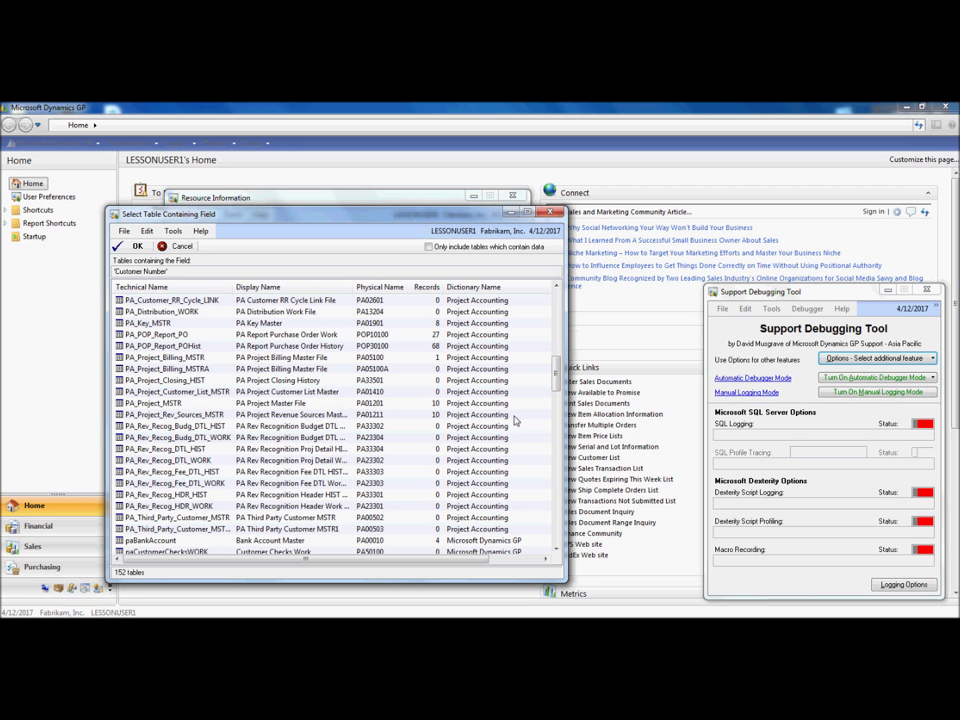
pyautogui.moveTo(557, 389); pyautogui.dragTo(553, 333)
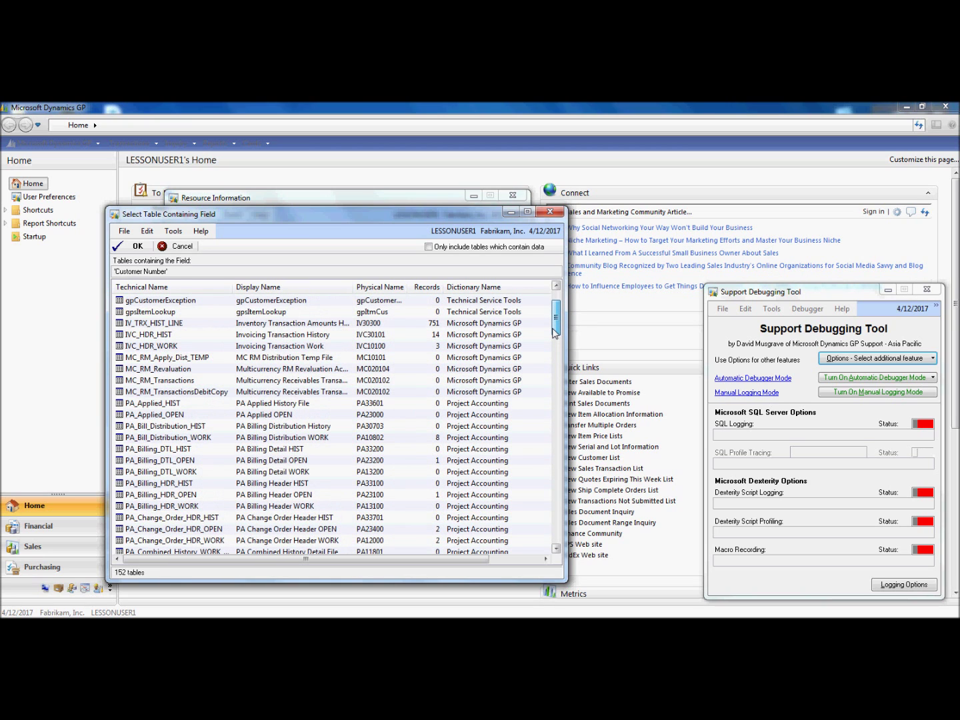
pyautogui.moveTo(552, 333); pyautogui.dragTo(551, 330)
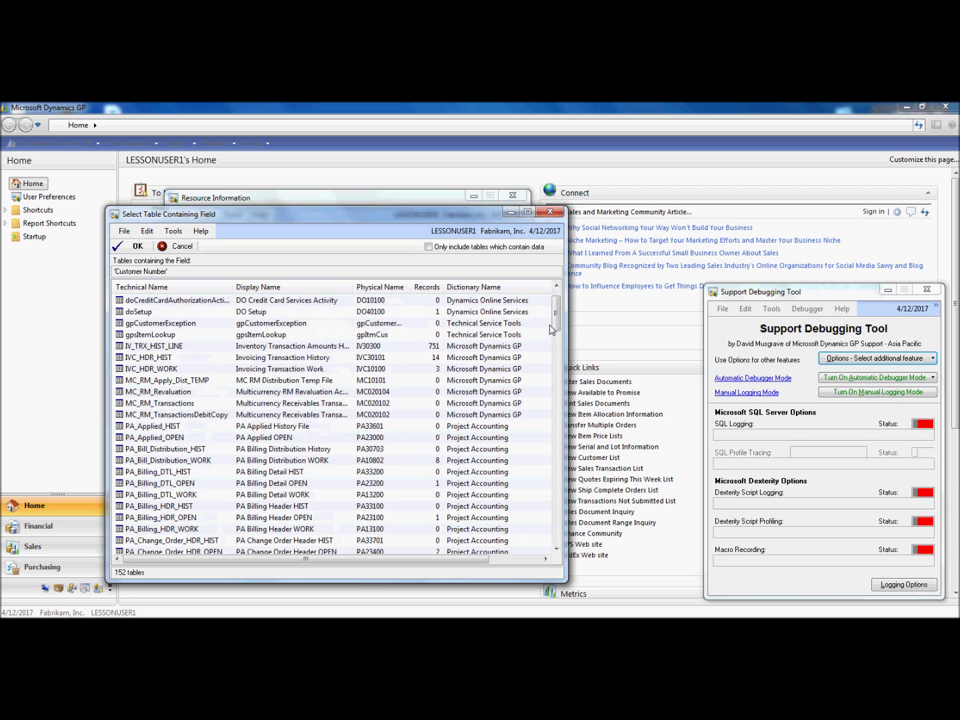